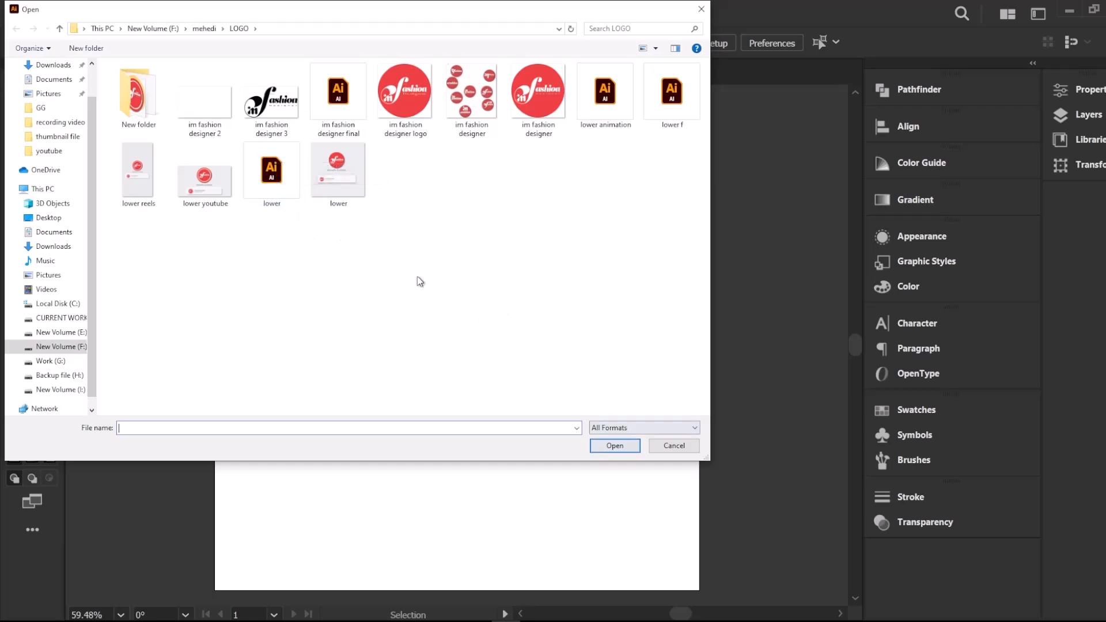
Dismiss the Open dialog, view the Save As settings for the document and leave without saving
key("Escape")
left_click(86, 13)
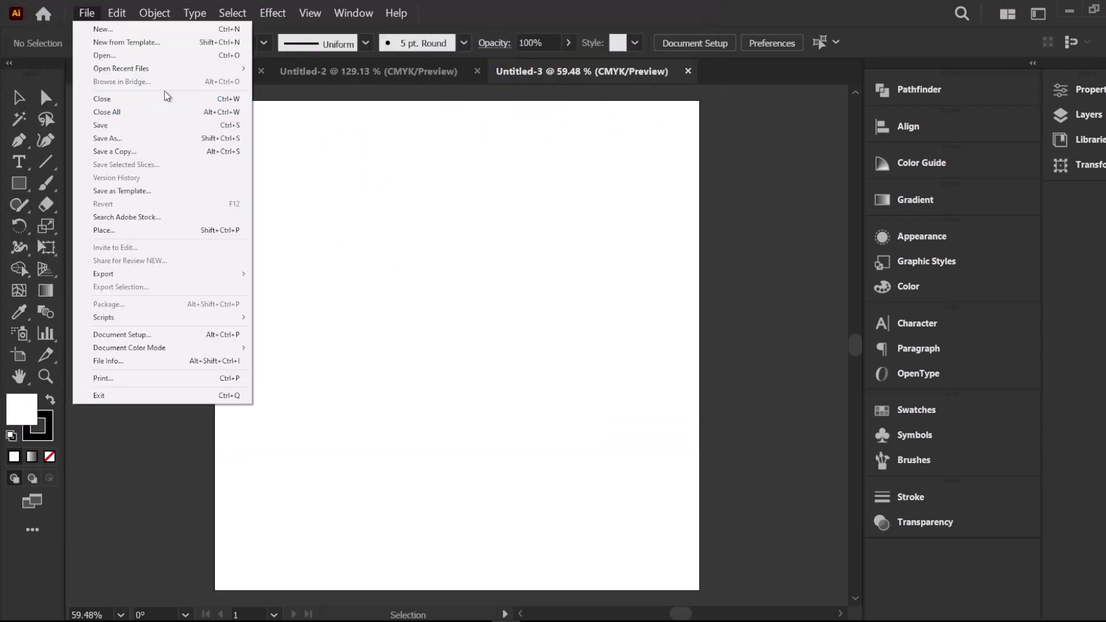
mouse_move(140, 74)
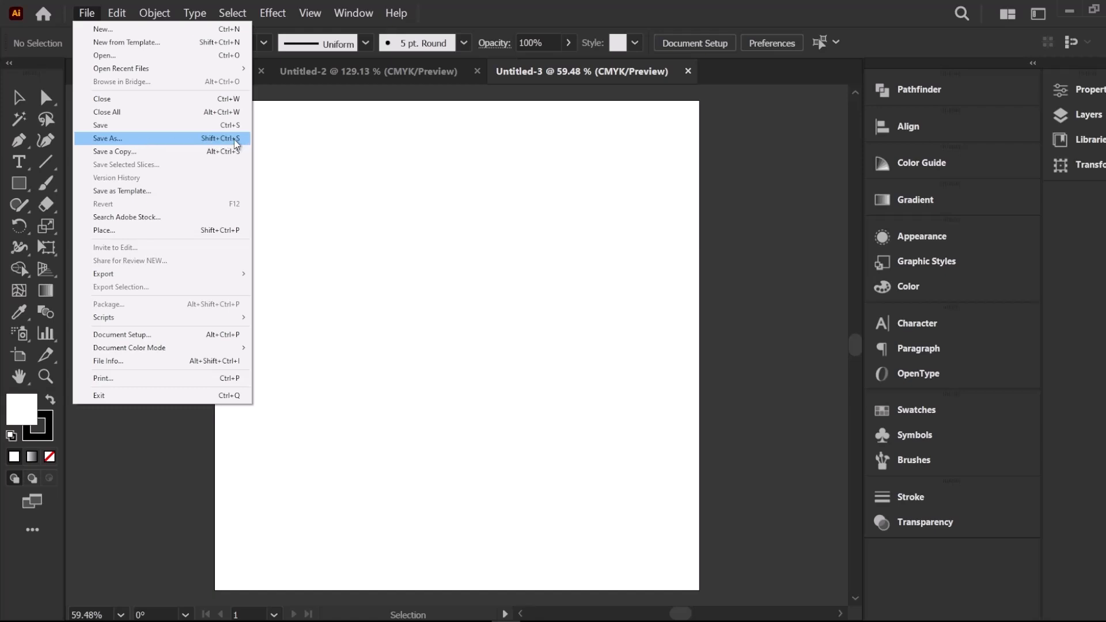
left_click(181, 143)
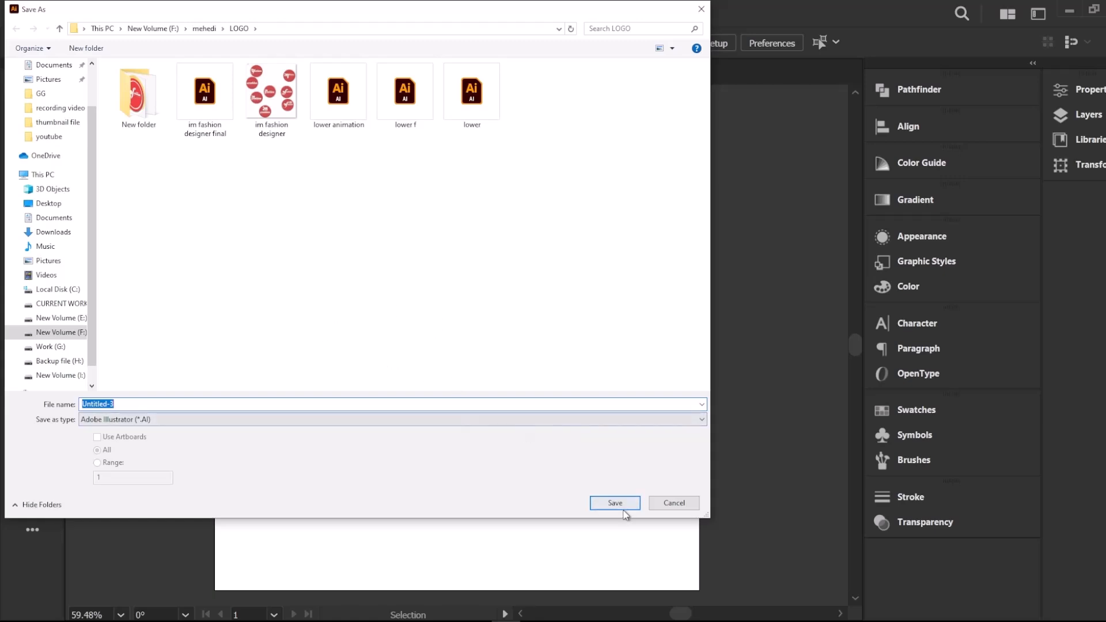
left_click(674, 504)
View the dialog for placing an external file and close it without placing anything
left_click(87, 12)
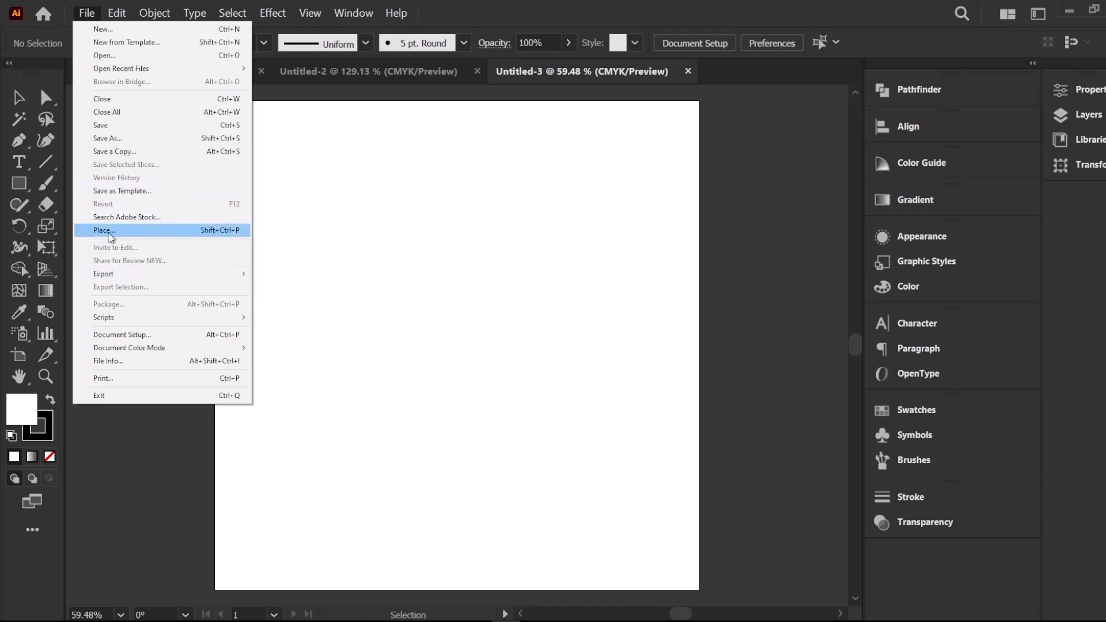
left_click(198, 229)
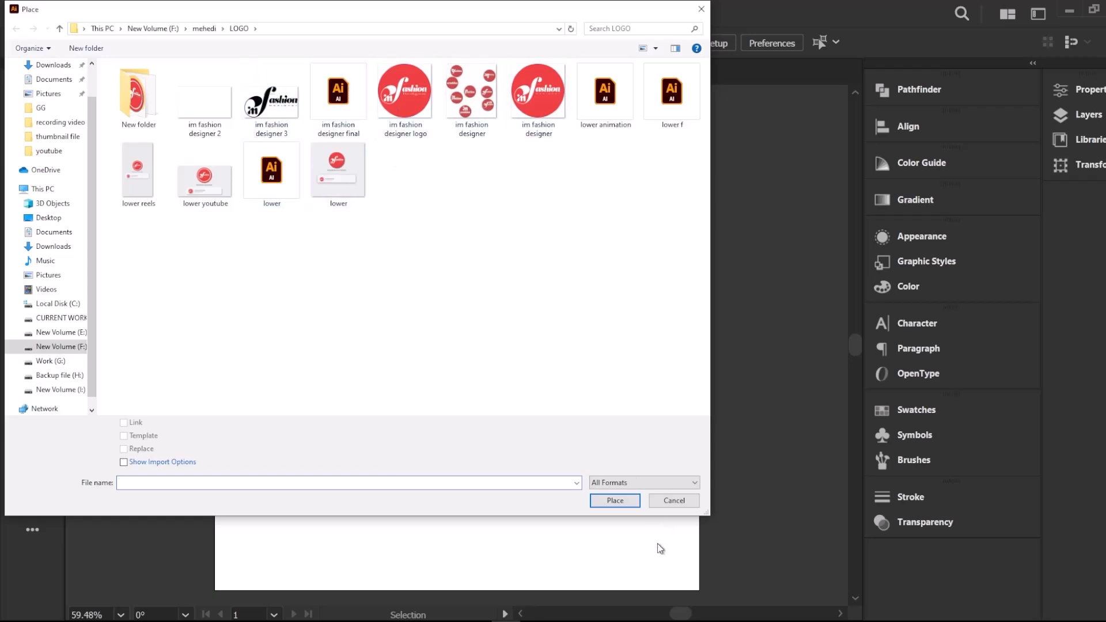
left_click(669, 501)
Review the Export As file formats by trying JPEG, PNG and Photoshop PSD, without exporting the document
left_click(87, 15)
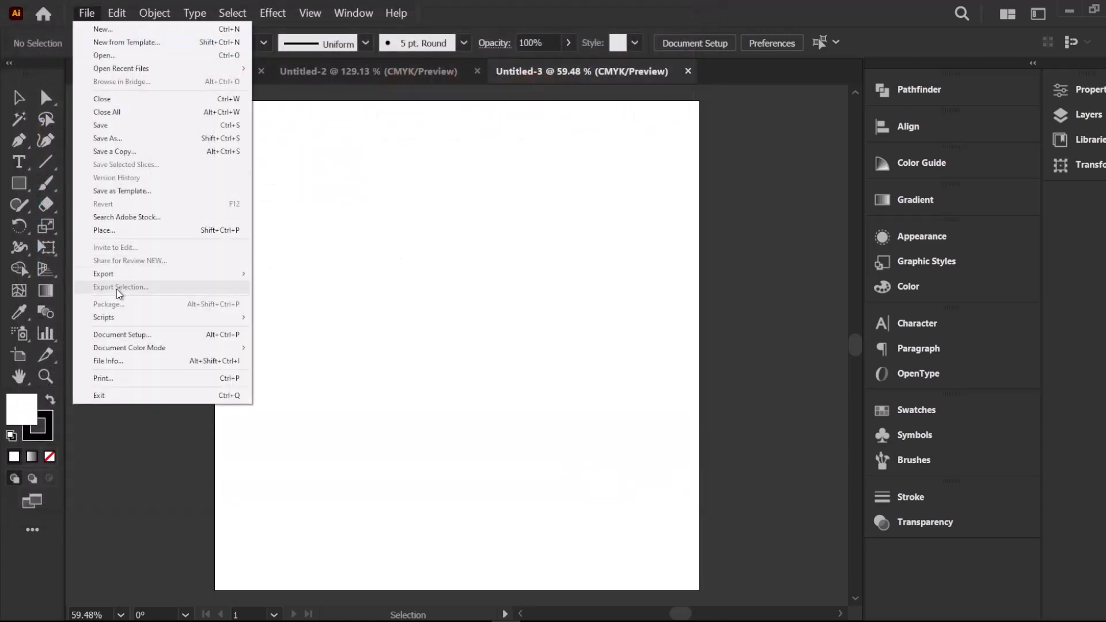
mouse_move(122, 275)
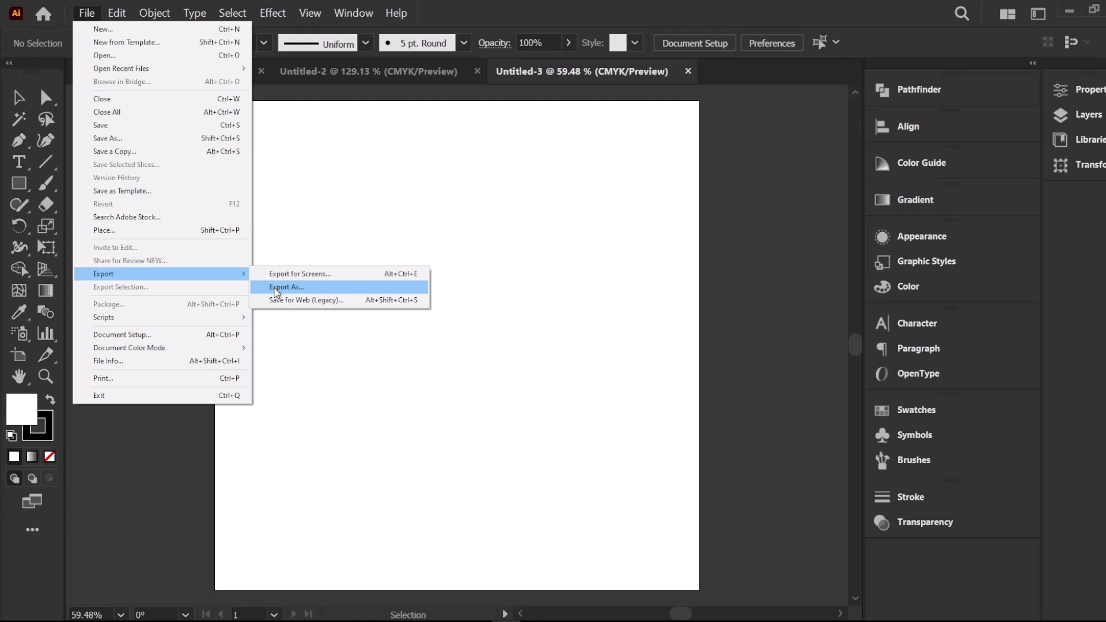
left_click(289, 288)
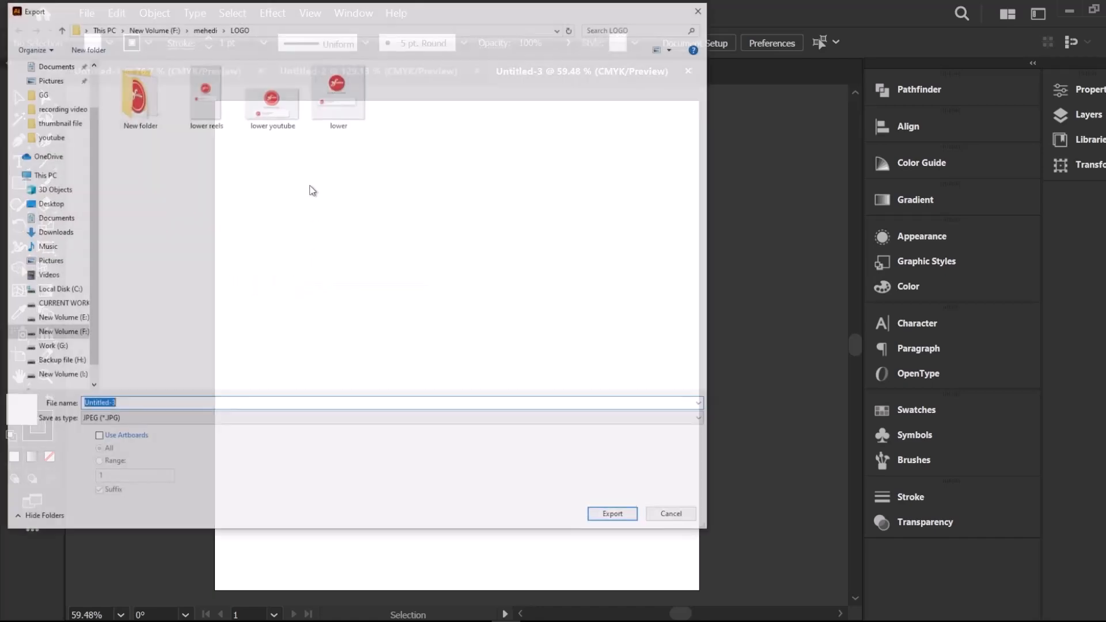
left_click(160, 421)
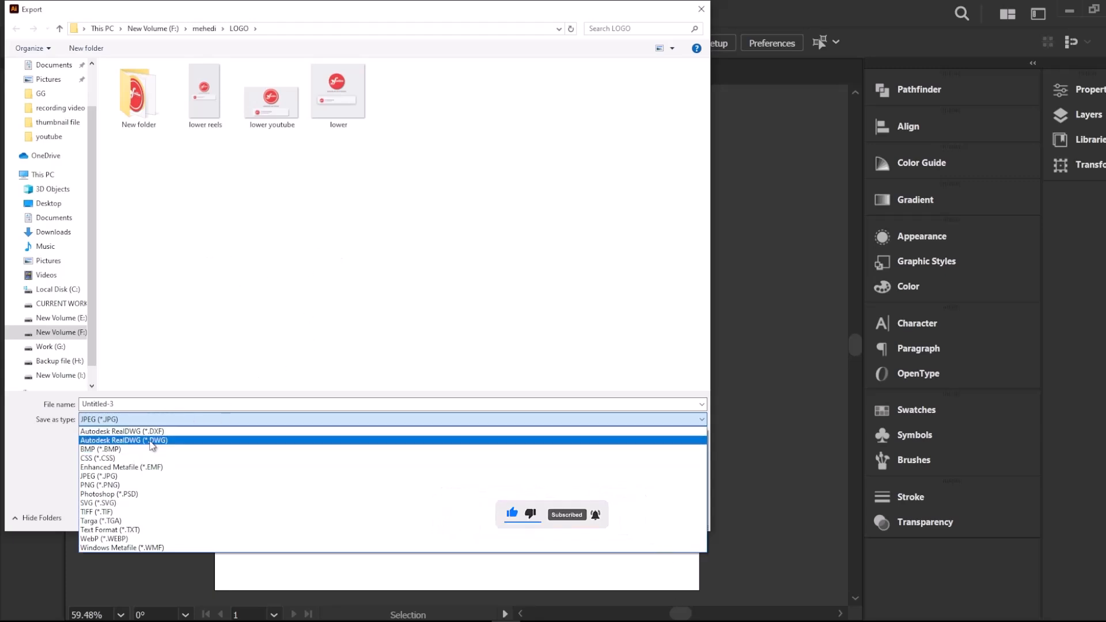
left_click(117, 476)
left_click(129, 420)
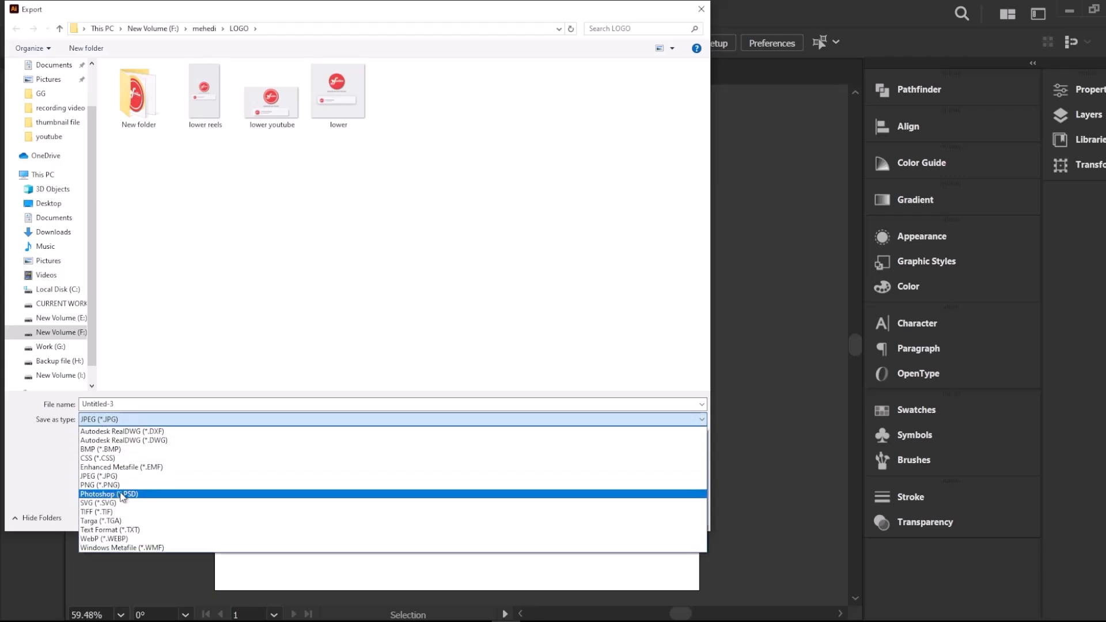
left_click(111, 486)
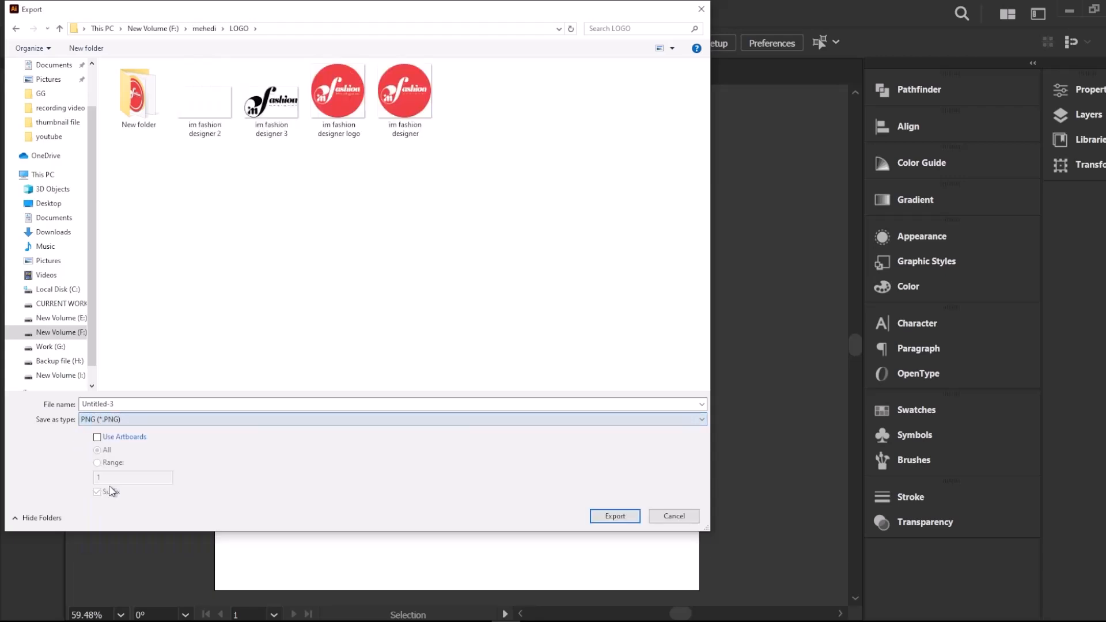
left_click(110, 420)
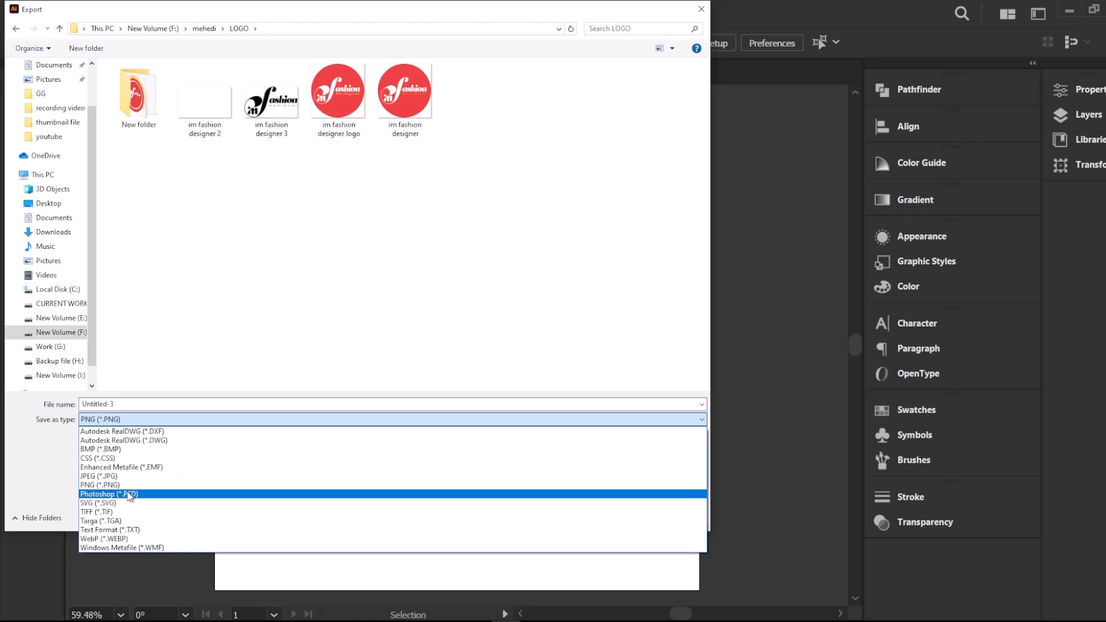
left_click(128, 494)
left_click(150, 420)
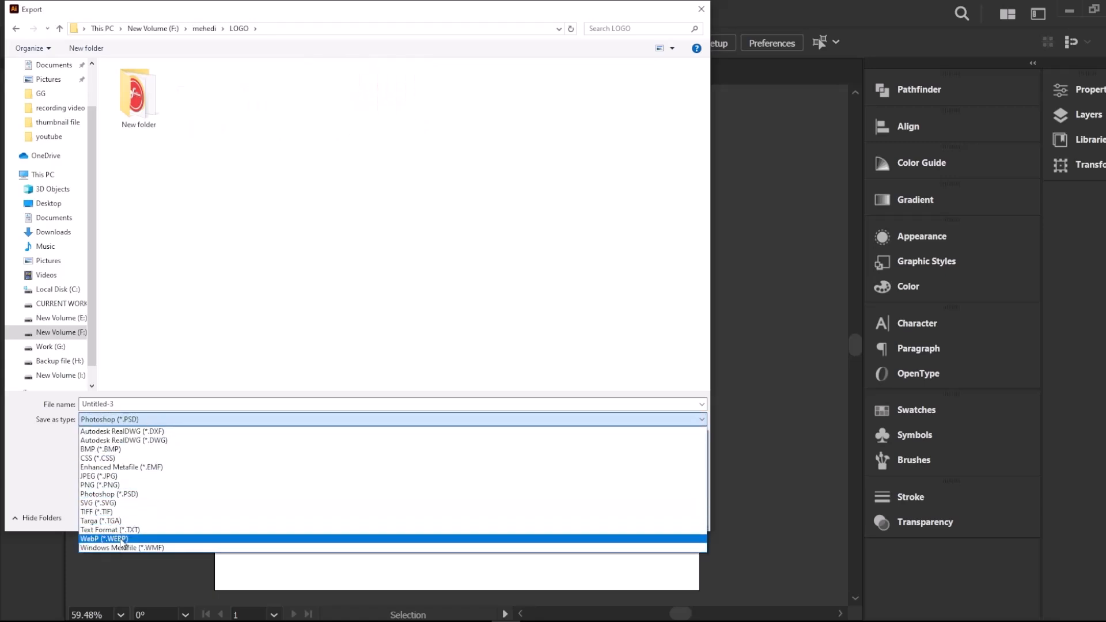
left_click(139, 418)
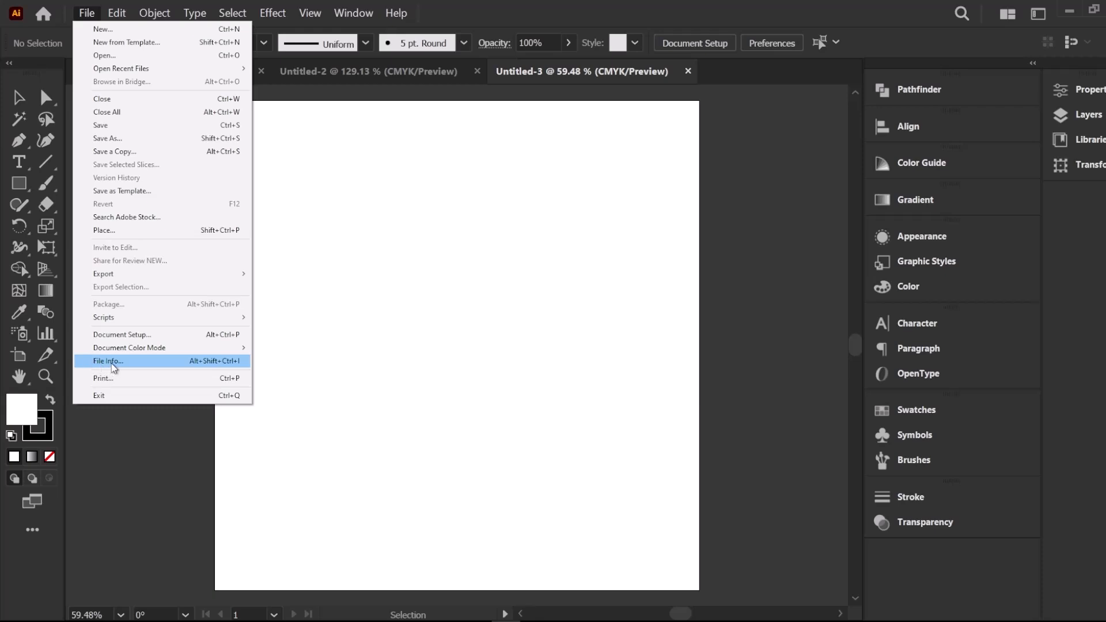
Examine the document's basic File Info metadata, from title to creation details, and close it without changes
left_click(112, 362)
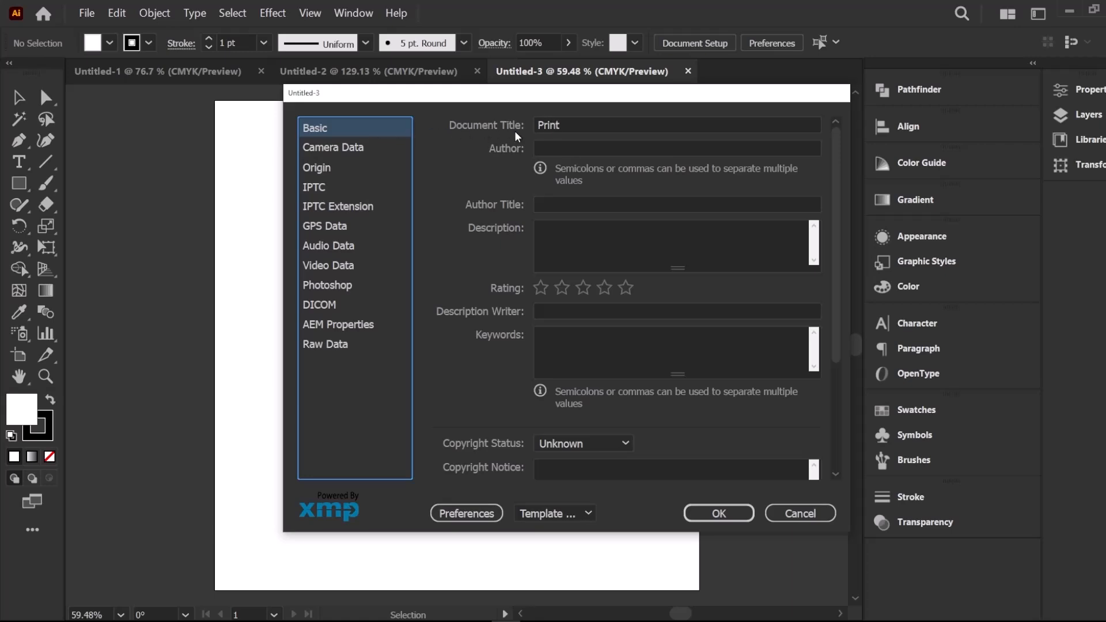
left_click(571, 127)
double_click(562, 125)
left_click(558, 125)
double_click(556, 125)
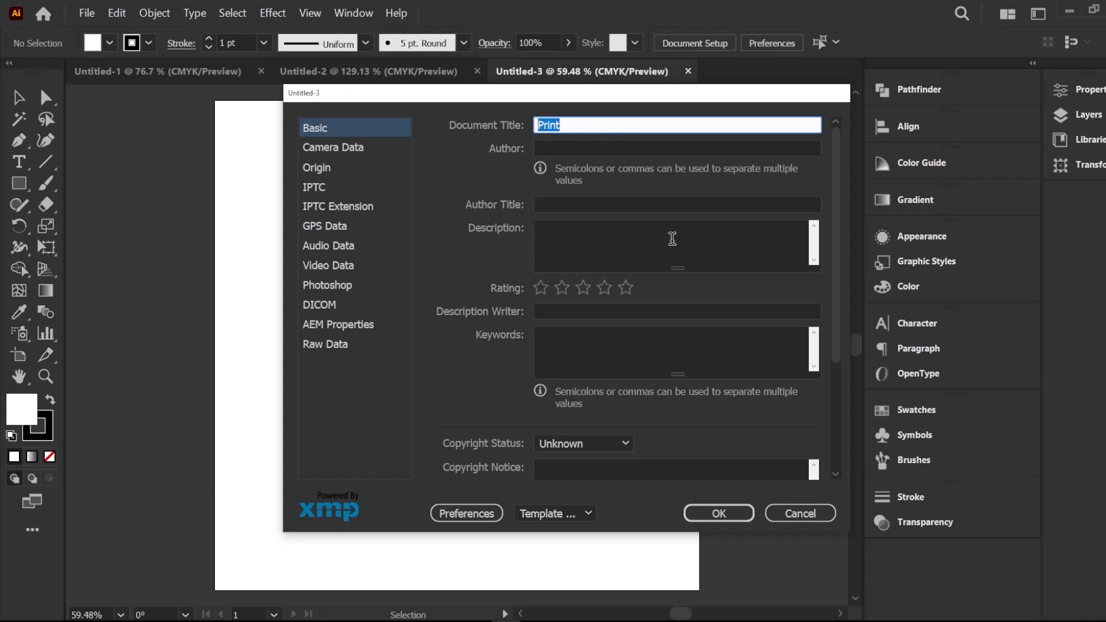
scroll(582, 257, "down", 3)
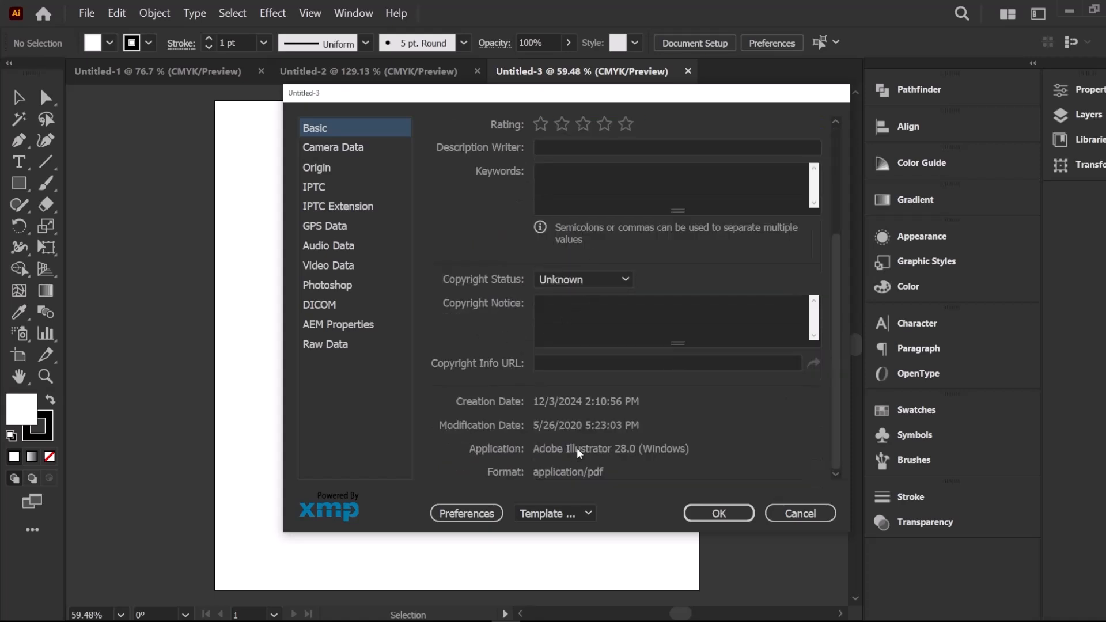
scroll(586, 303, "up", 3)
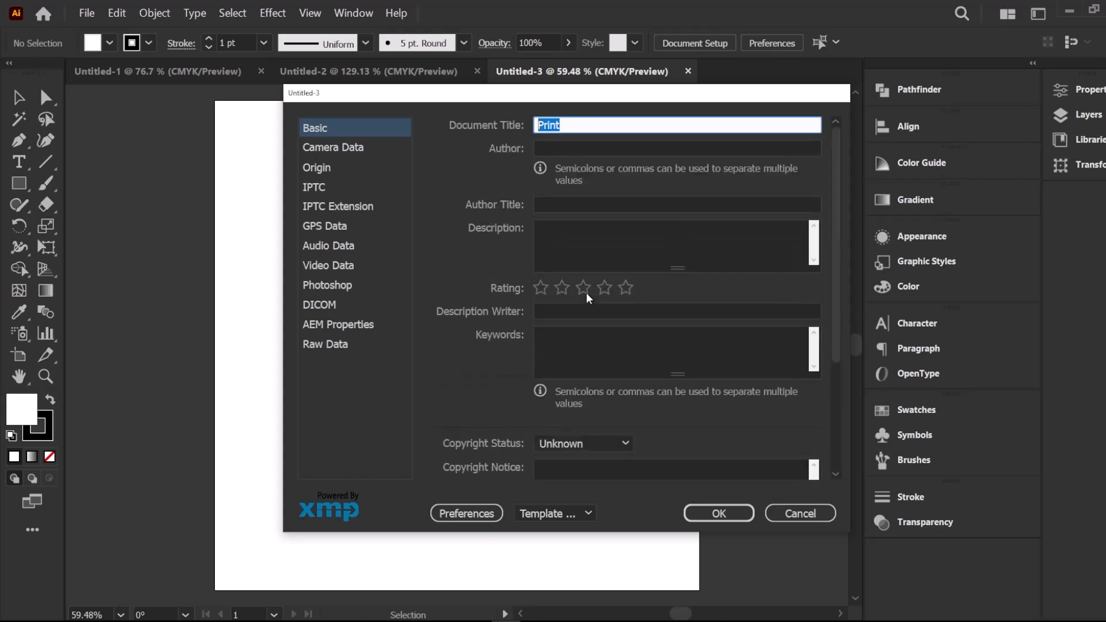
scroll(641, 319, "down", 3)
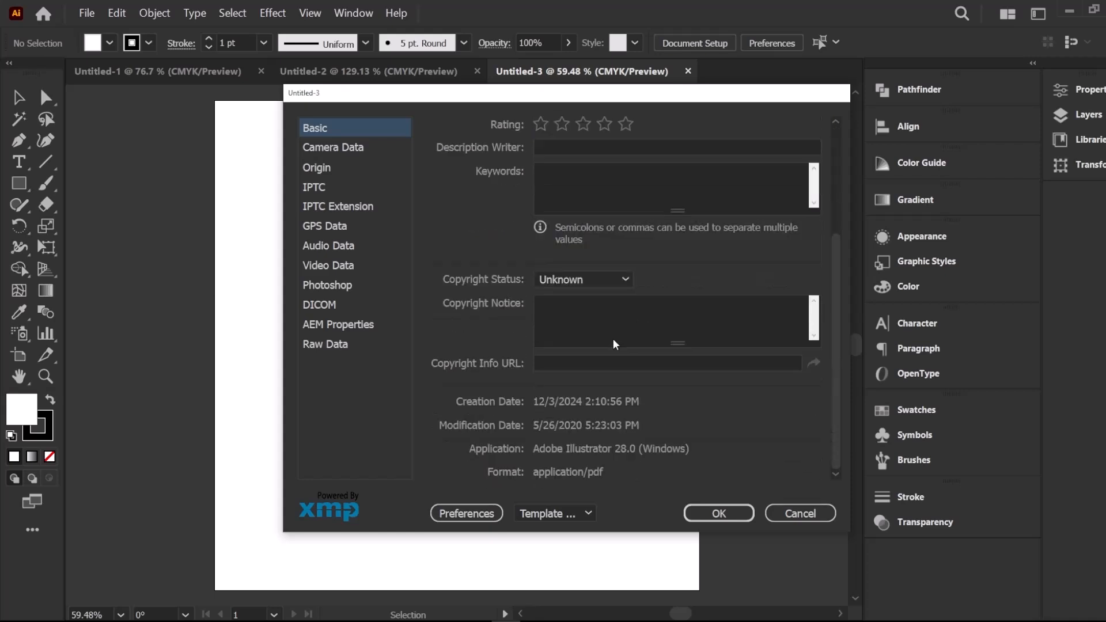
left_click(772, 513)
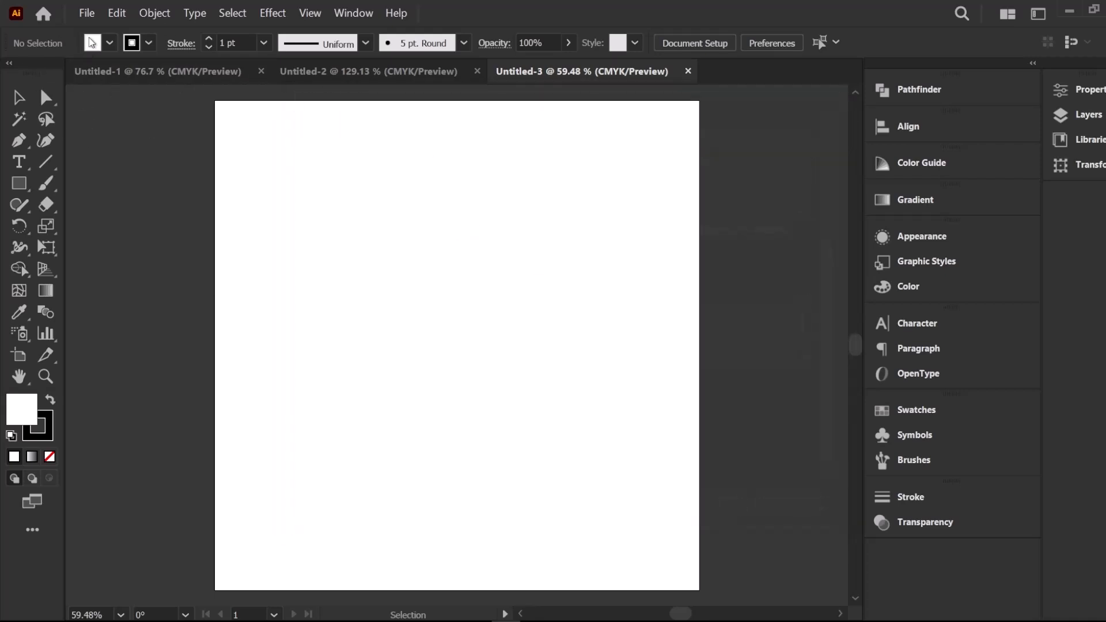
View the document's print settings and close them without printing
left_click(86, 13)
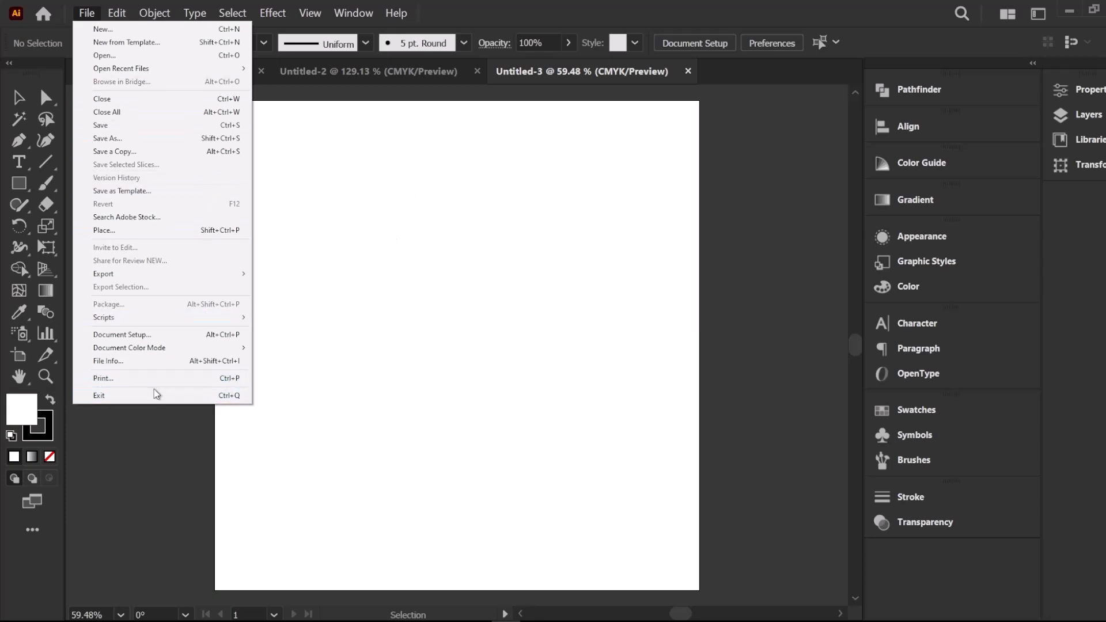
left_click(224, 379)
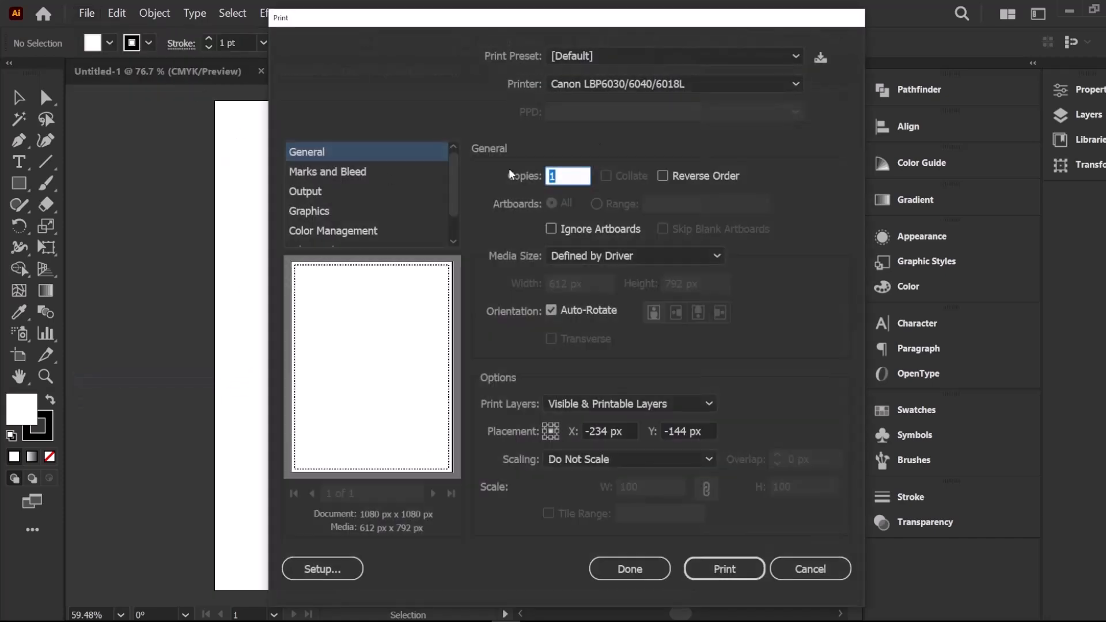
left_click(810, 569)
left_click(117, 12)
left_click(117, 13)
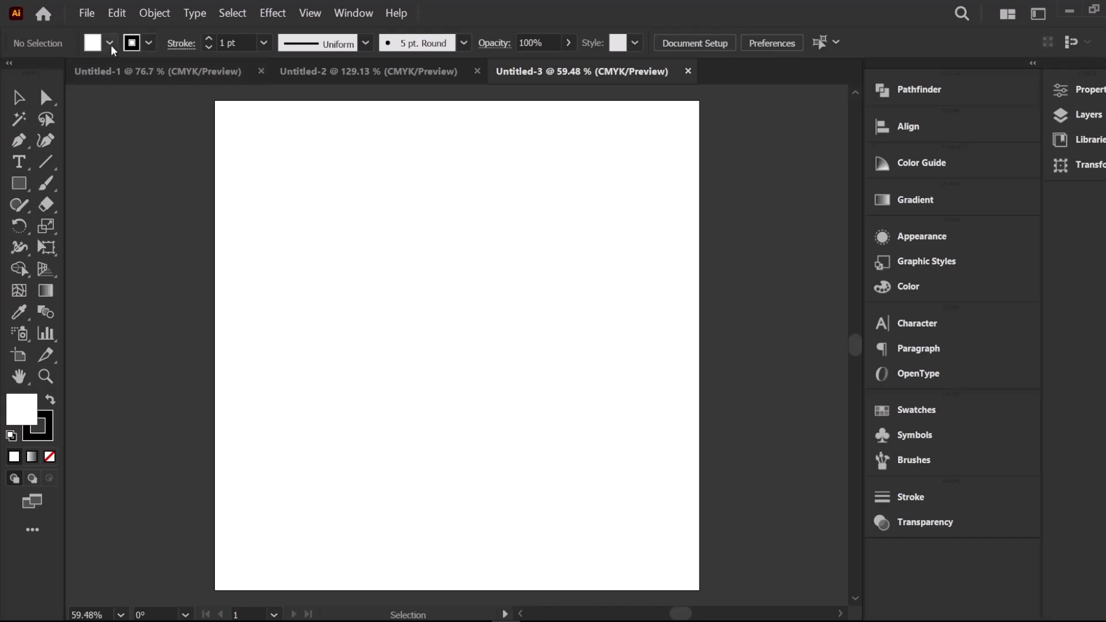
Draw a wide rectangle in the upper half of the artboard, try several fill swatches and set its fill to None
left_click(20, 185)
left_click_drag(344, 172, 575, 316)
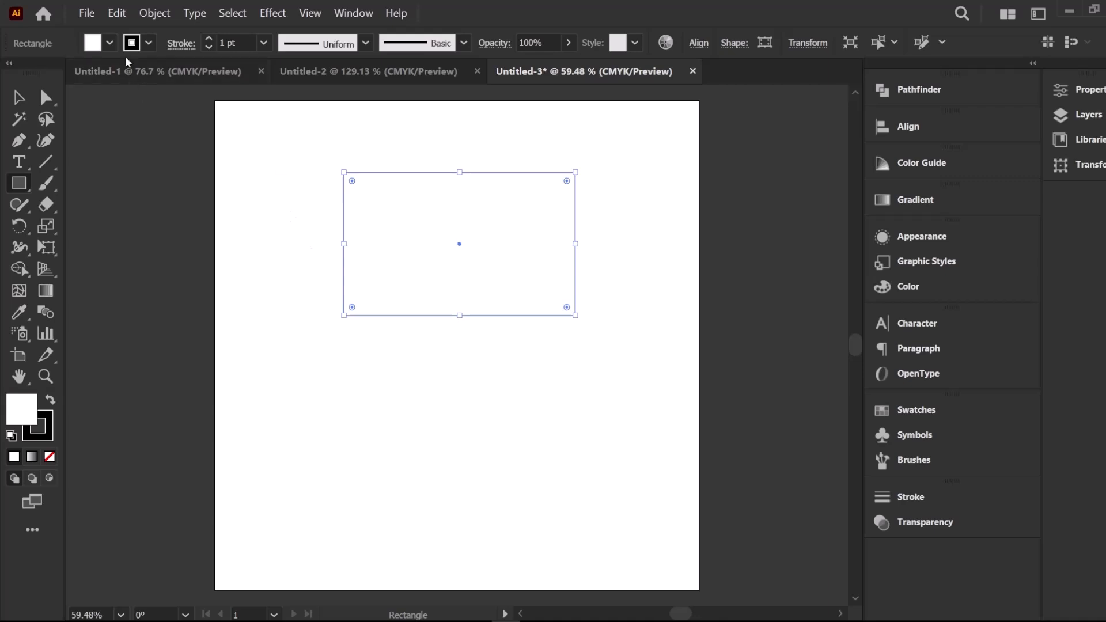
left_click(110, 43)
left_click(136, 74)
left_click(160, 73)
left_click(149, 98)
left_click(62, 98)
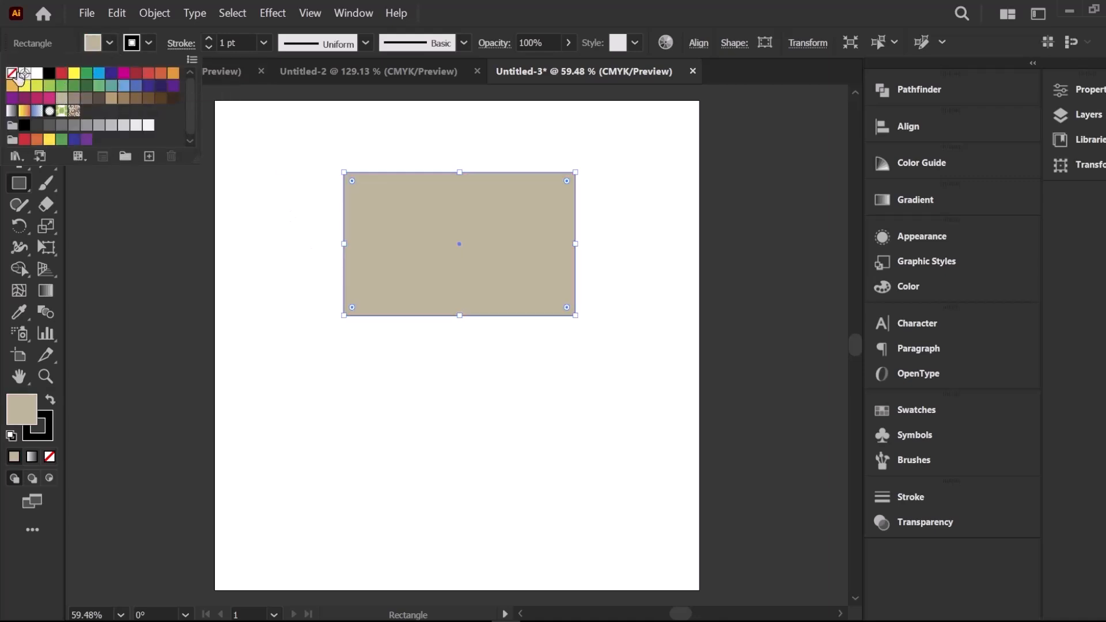
left_click(12, 73)
left_click(110, 43)
Try a dark blue and then a light blue stroke colour on the rectangle
left_click(149, 43)
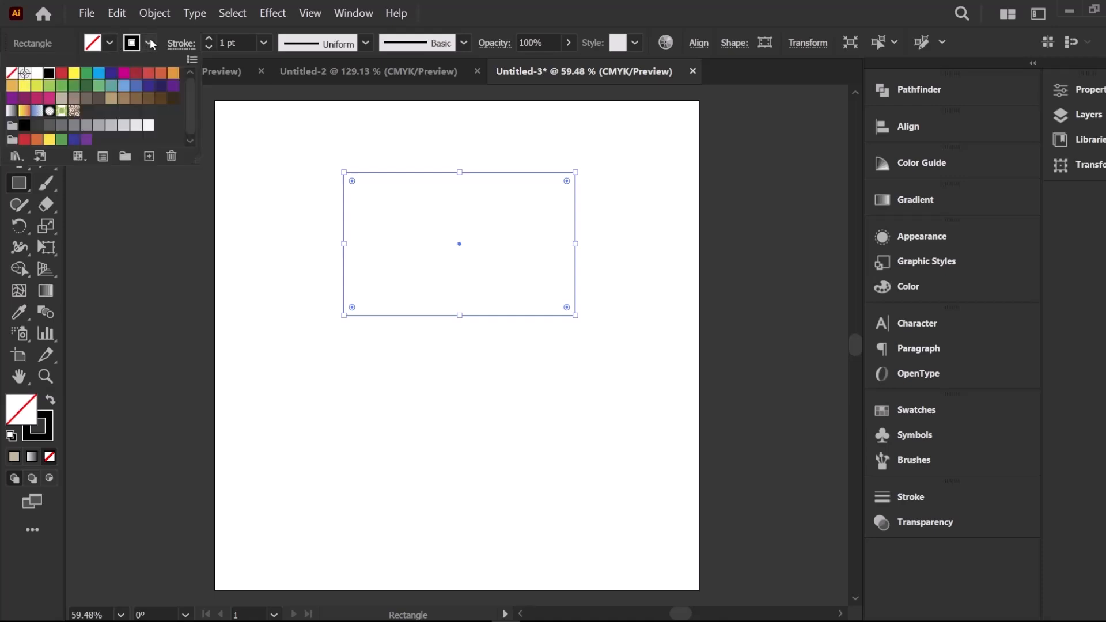
left_click(111, 74)
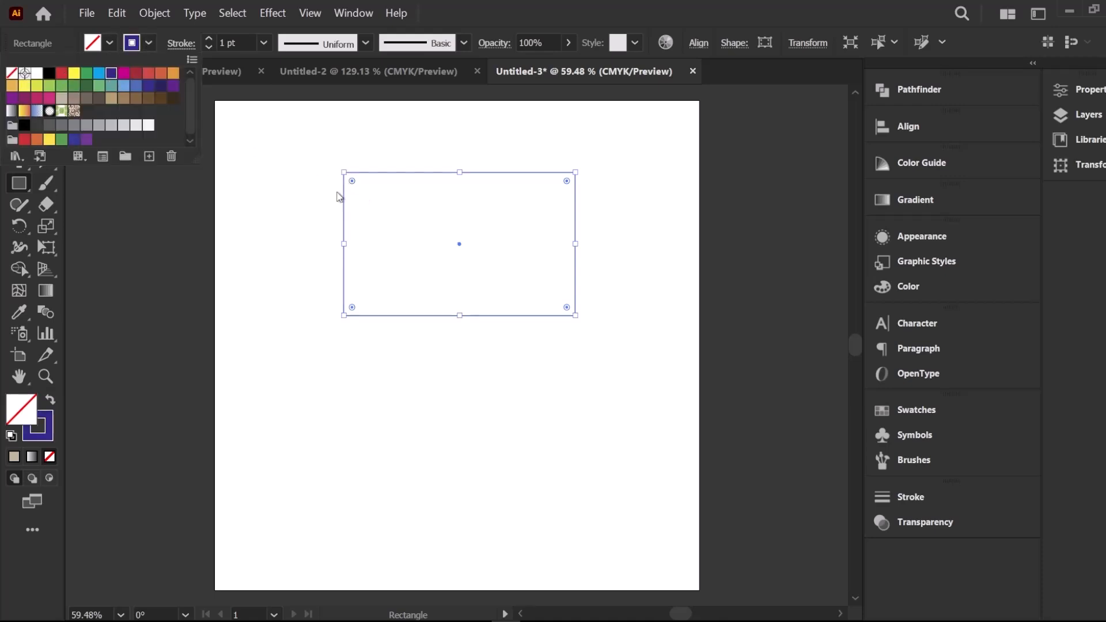
left_click(150, 43)
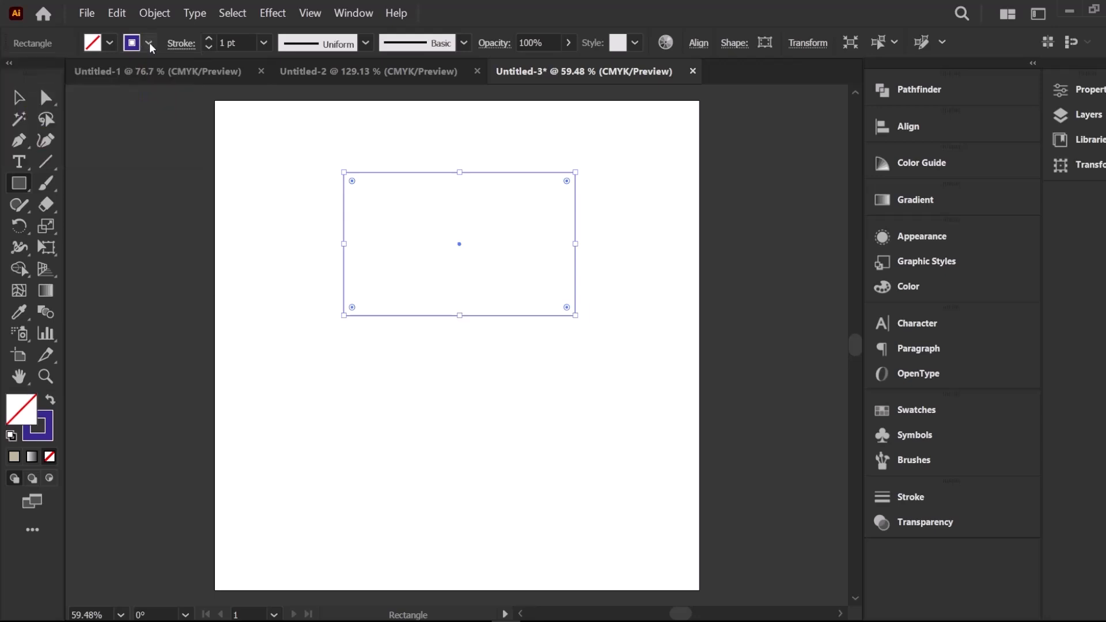
left_click(148, 48)
left_click(100, 73)
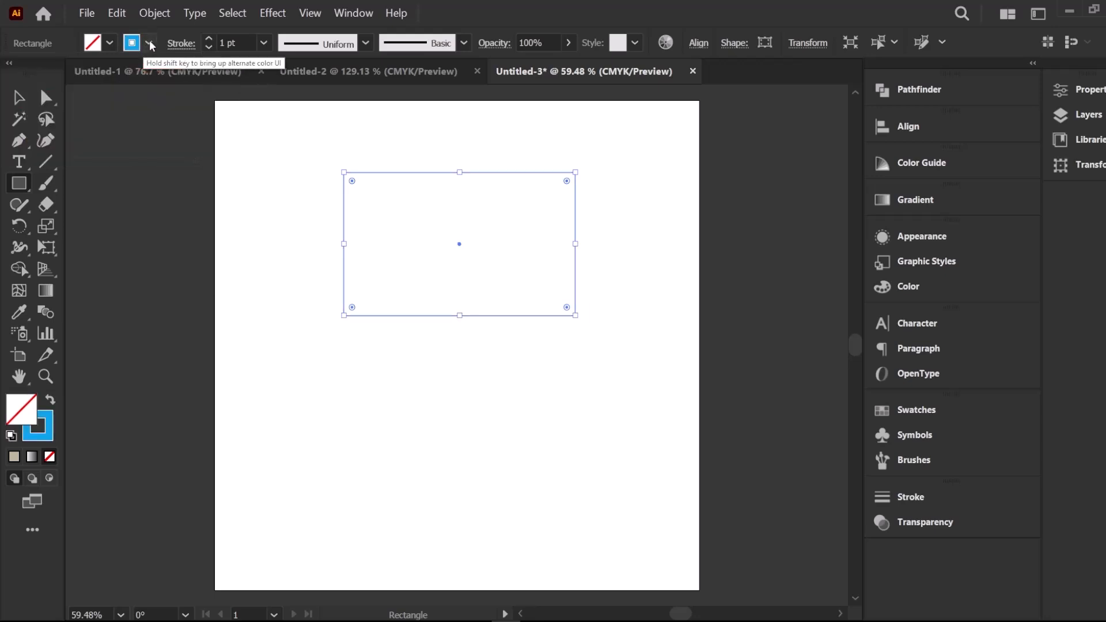
Try thicker outlines on the rectangle and set its stroke weight to 16 pt
left_click(180, 50)
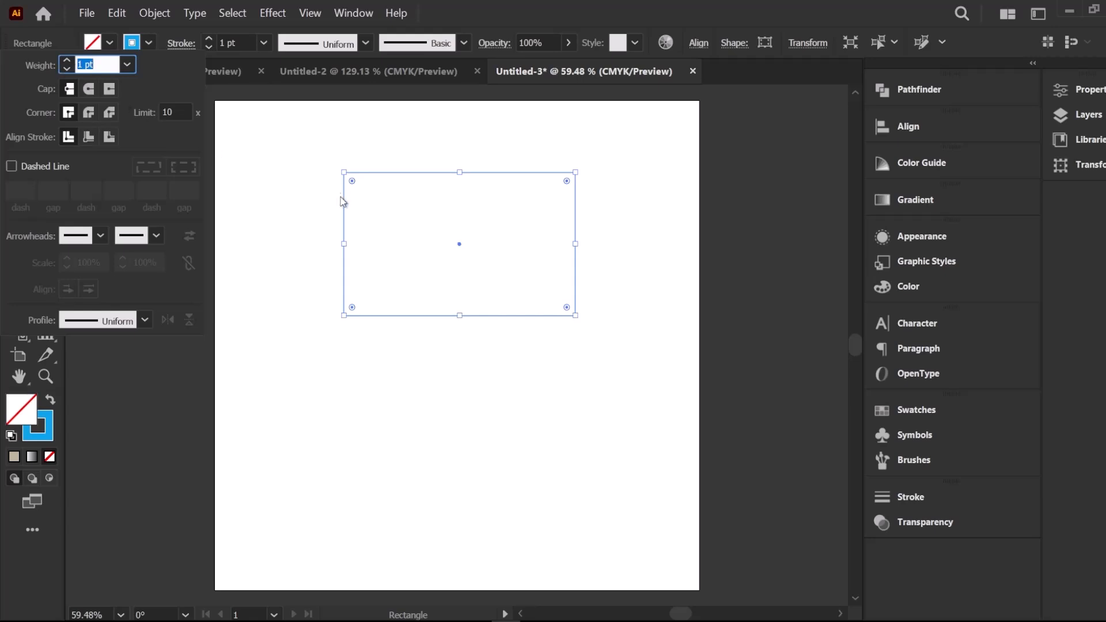
left_click(67, 61)
left_click(67, 61)
left_click(67, 61)
left_click(67, 61)
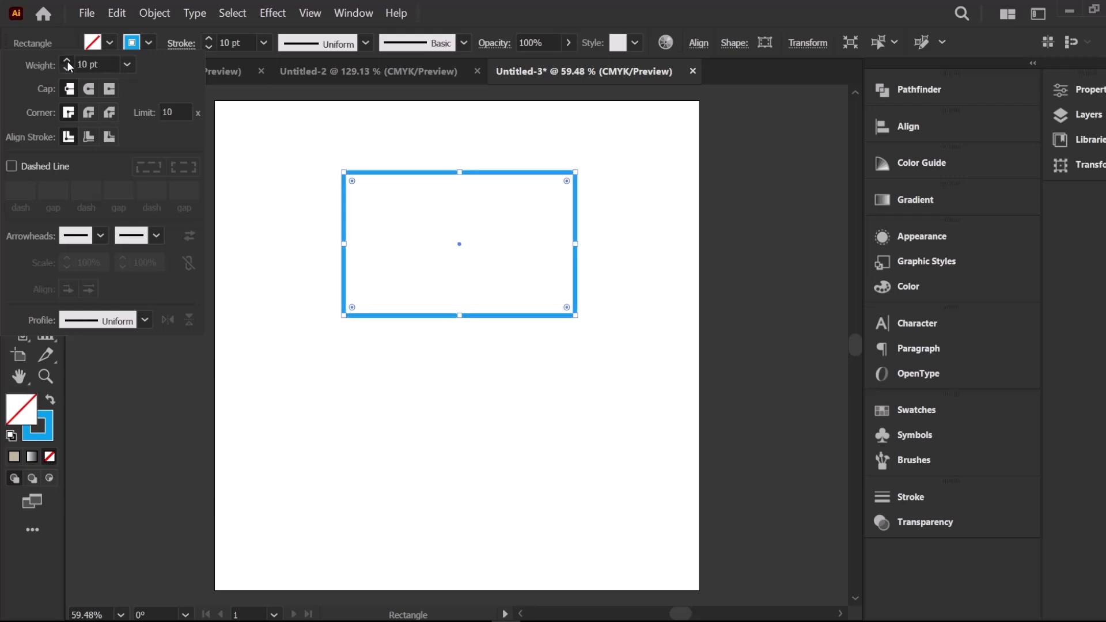
left_click(67, 61)
left_click(67, 61)
left_click(67, 69)
left_click(67, 70)
left_click(127, 64)
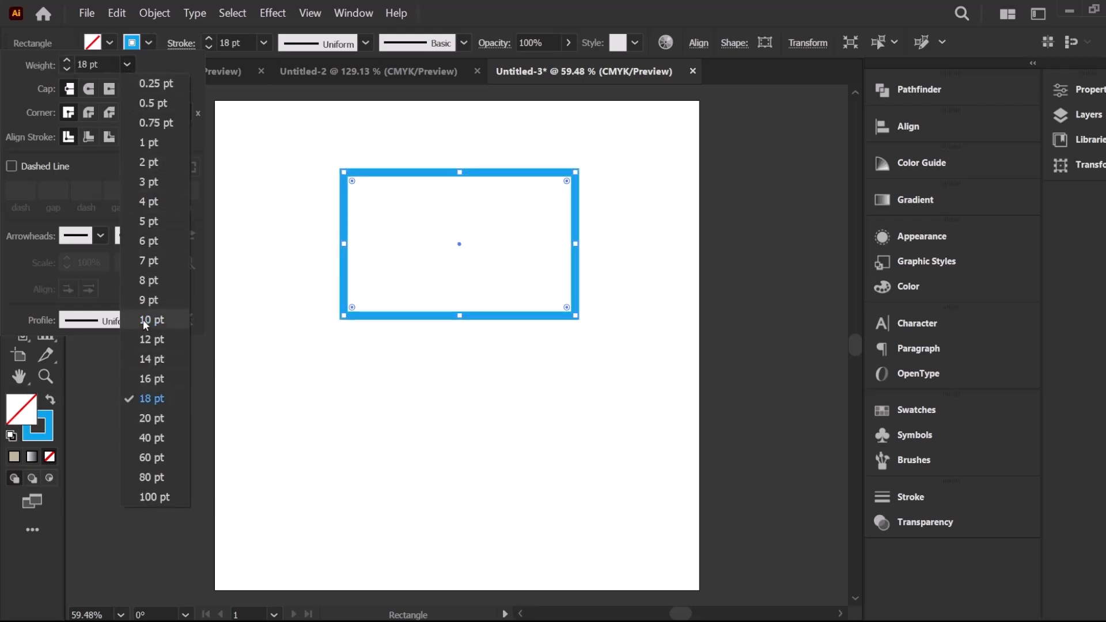
left_click(146, 378)
Change the rectangle's stroke colour to black and deselect it
left_click(334, 141)
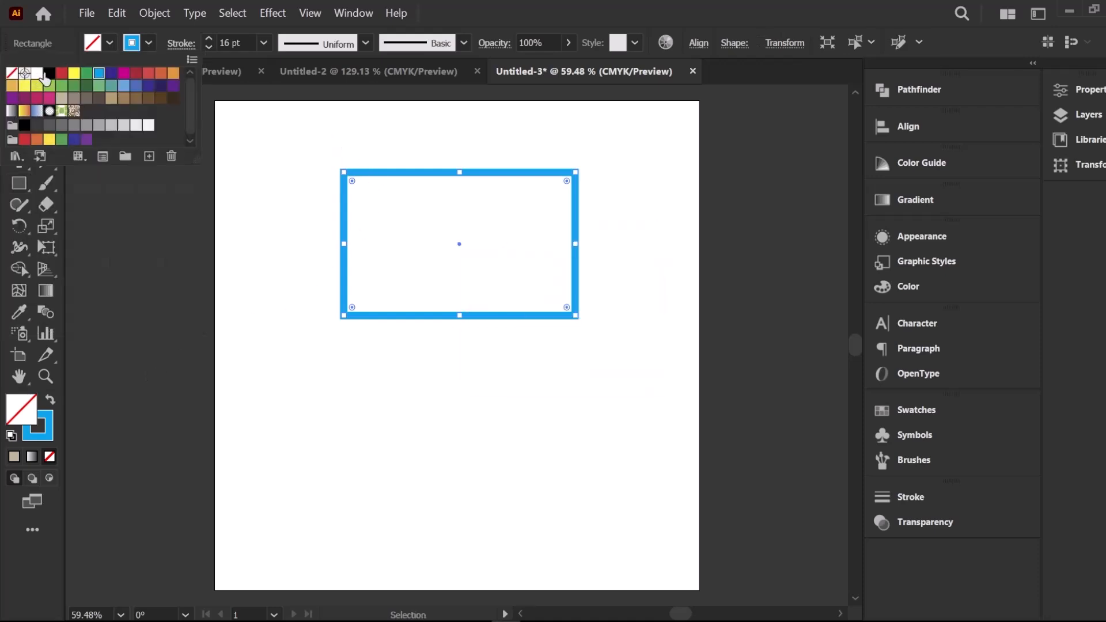
left_click(44, 74)
left_click(285, 224)
left_click(321, 147)
Select the black rectangle and choose the Butt Cap in its stroke options
left_click_drag(321, 147, 392, 199)
left_click(181, 44)
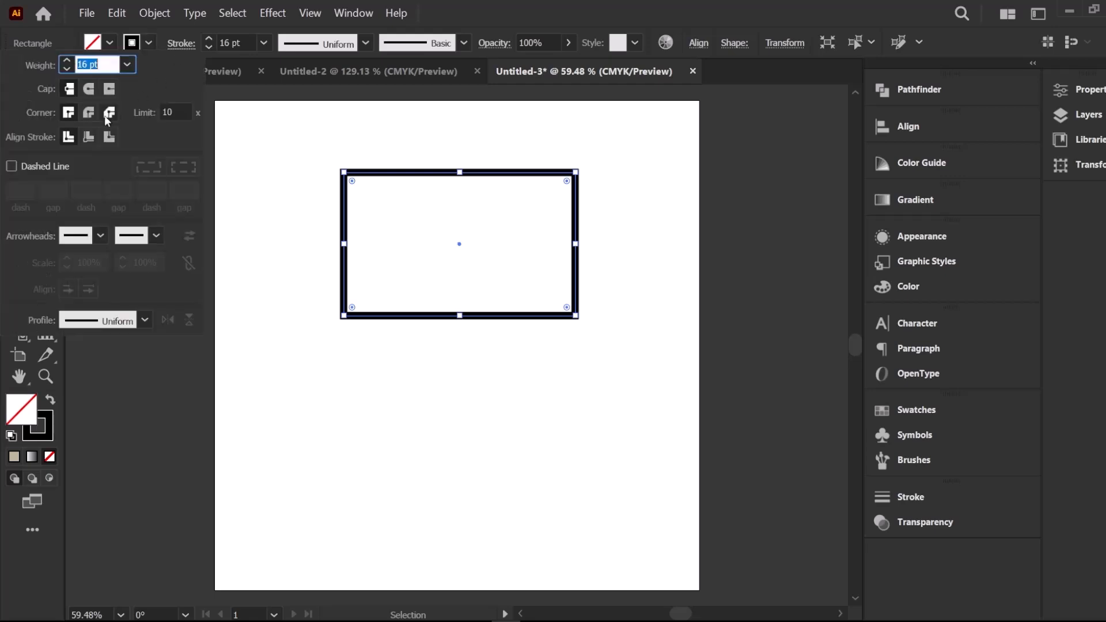
left_click(69, 91)
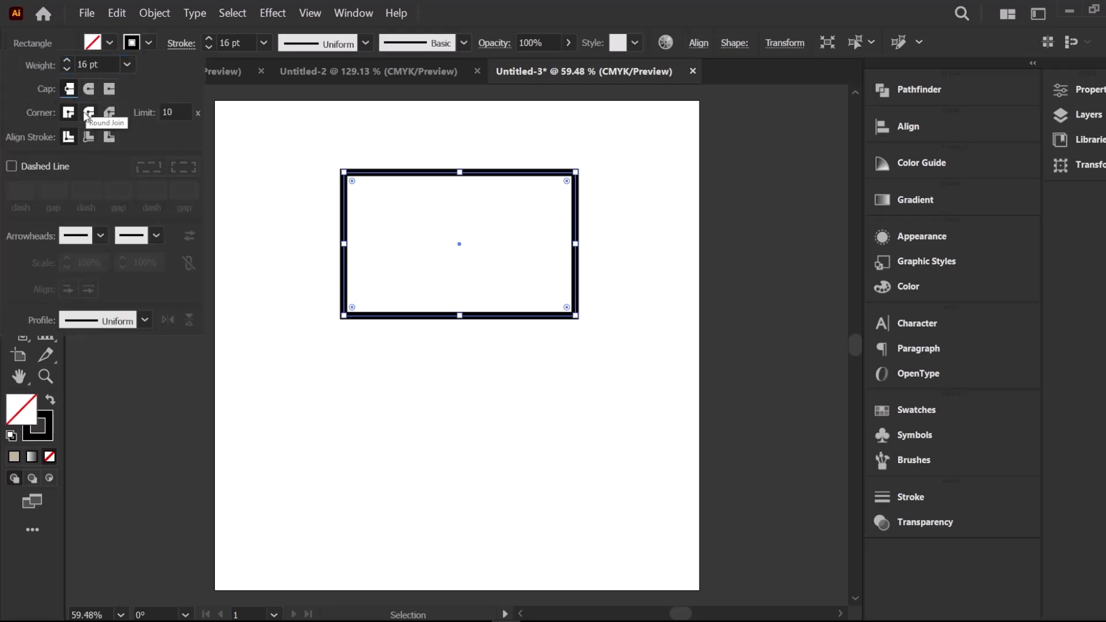
Replace the rectangle with an open angled path of two straight segments meeting in a sharp corner, and deselect it
left_click(18, 140)
left_click_drag(327, 126, 532, 126)
key("Escape")
left_click(42, 166)
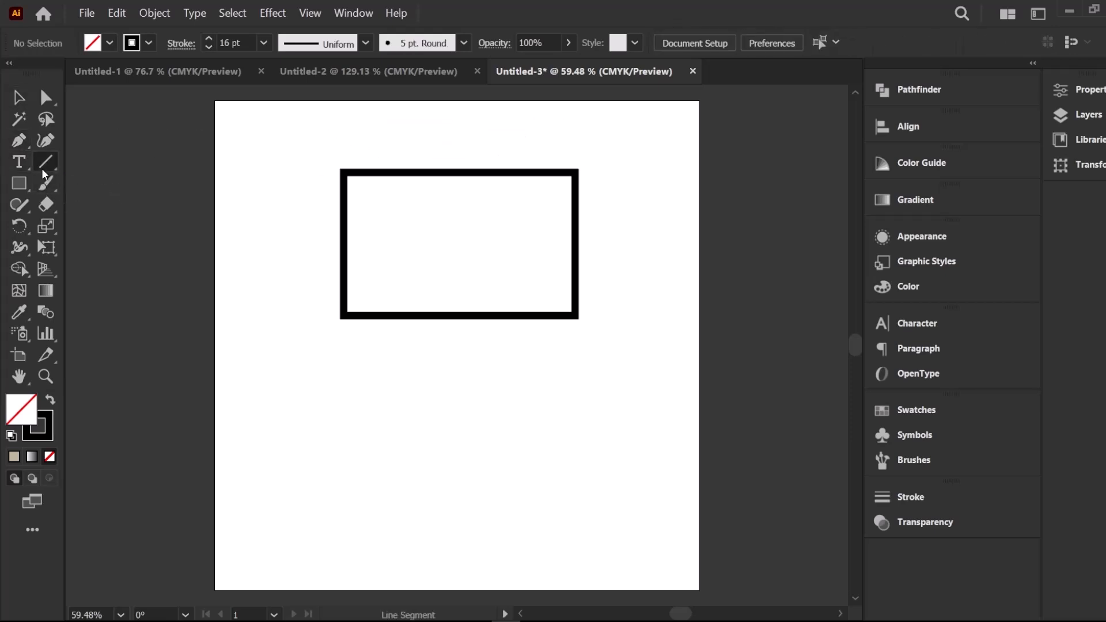
left_click_drag(320, 128, 443, 125)
left_click_drag(517, 134, 517, 133)
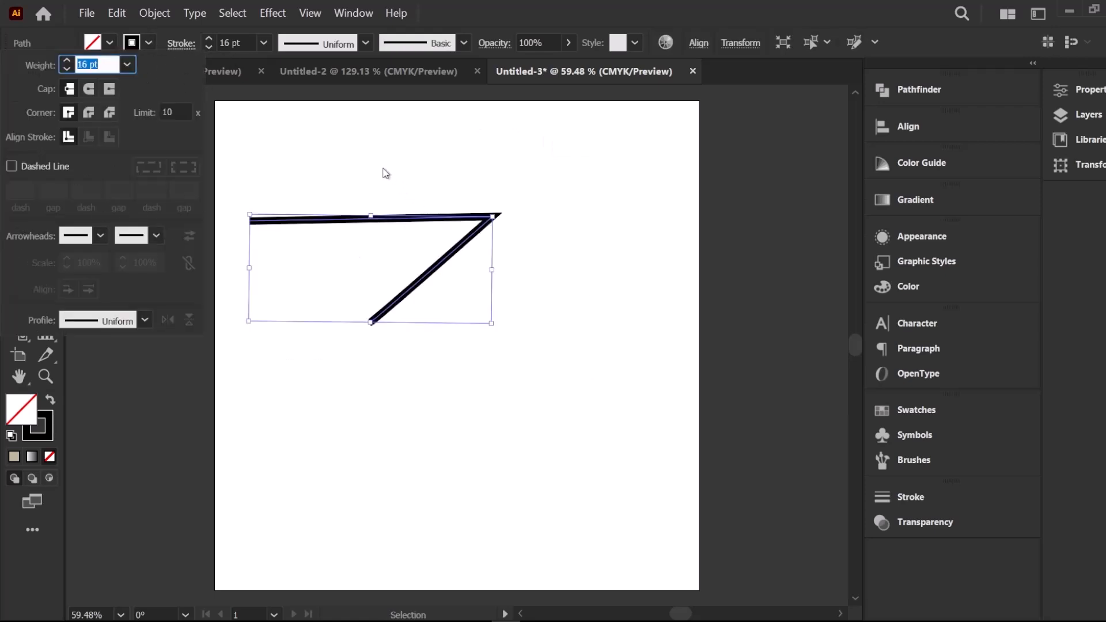
key("Return")
left_click(565, 310)
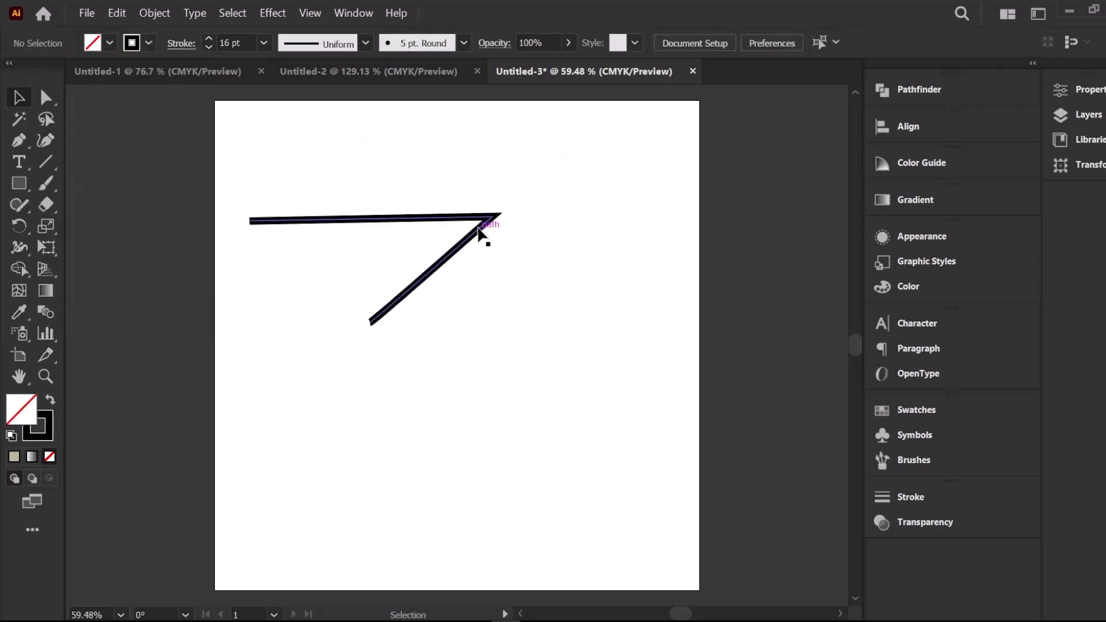
Try the miter and bevel corner joins on the angled path, set its corner to Round Join and deselect it
left_click(483, 225)
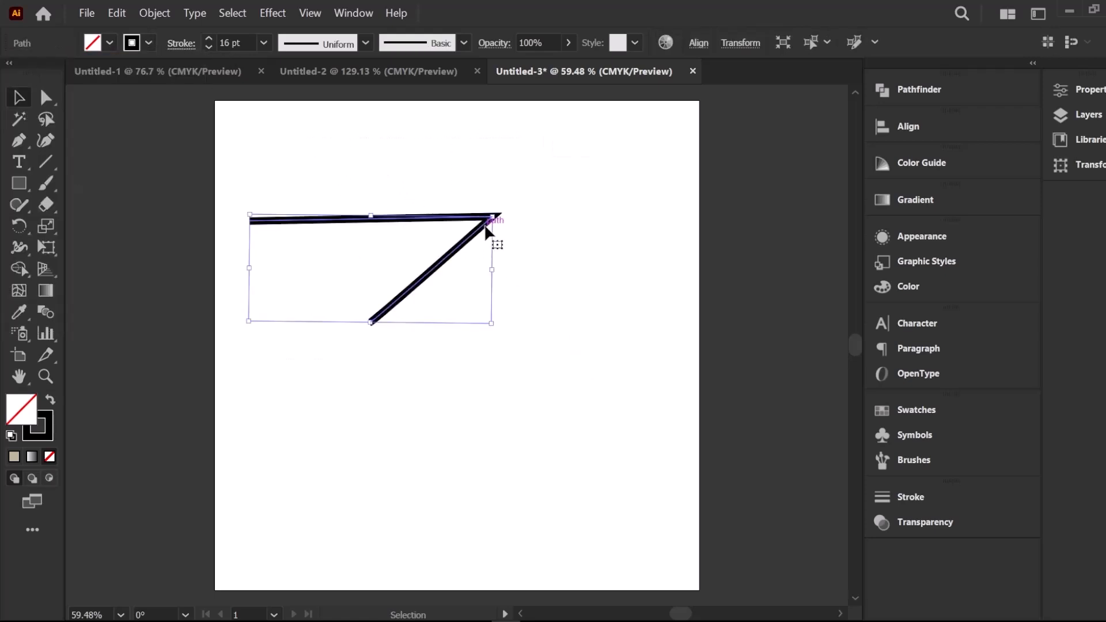
left_click(180, 47)
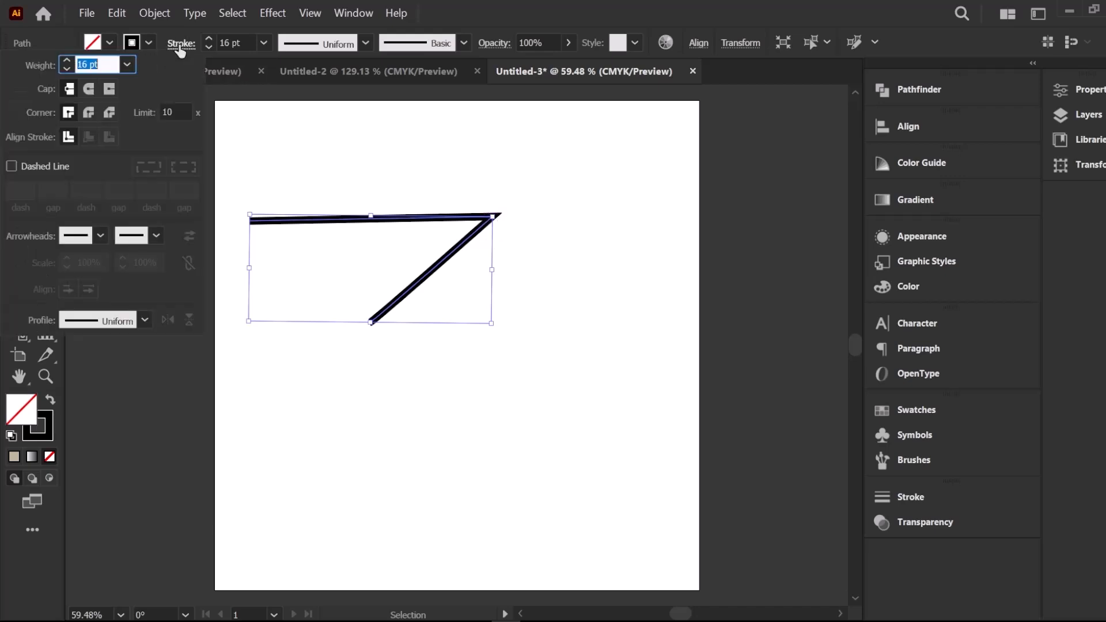
left_click(69, 115)
left_click(90, 114)
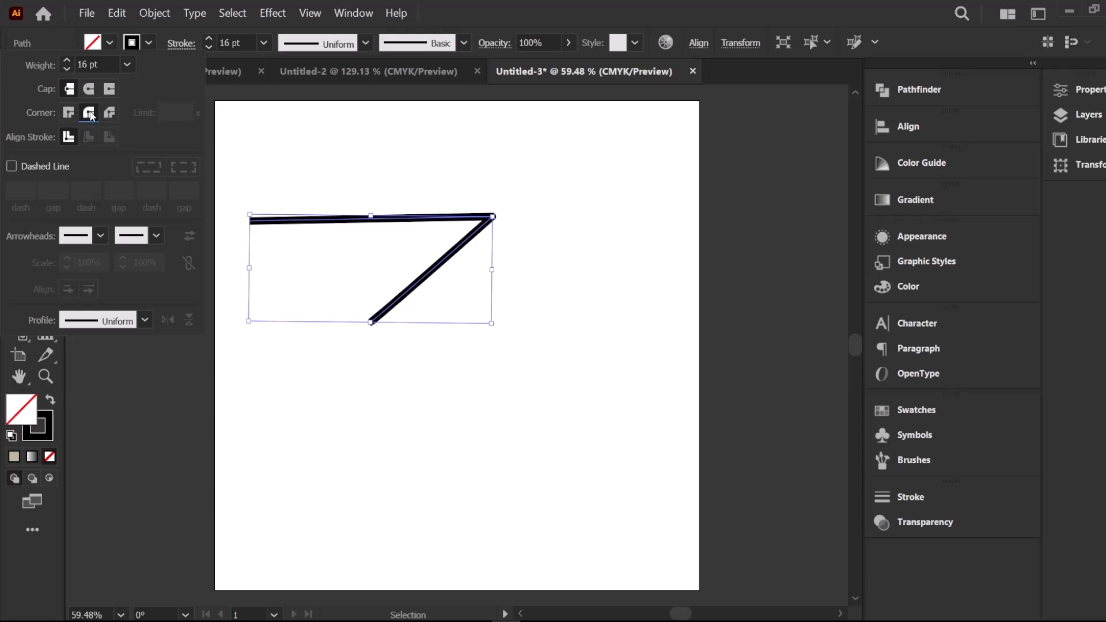
left_click(68, 113)
left_click(108, 114)
left_click(510, 242)
left_click(520, 207)
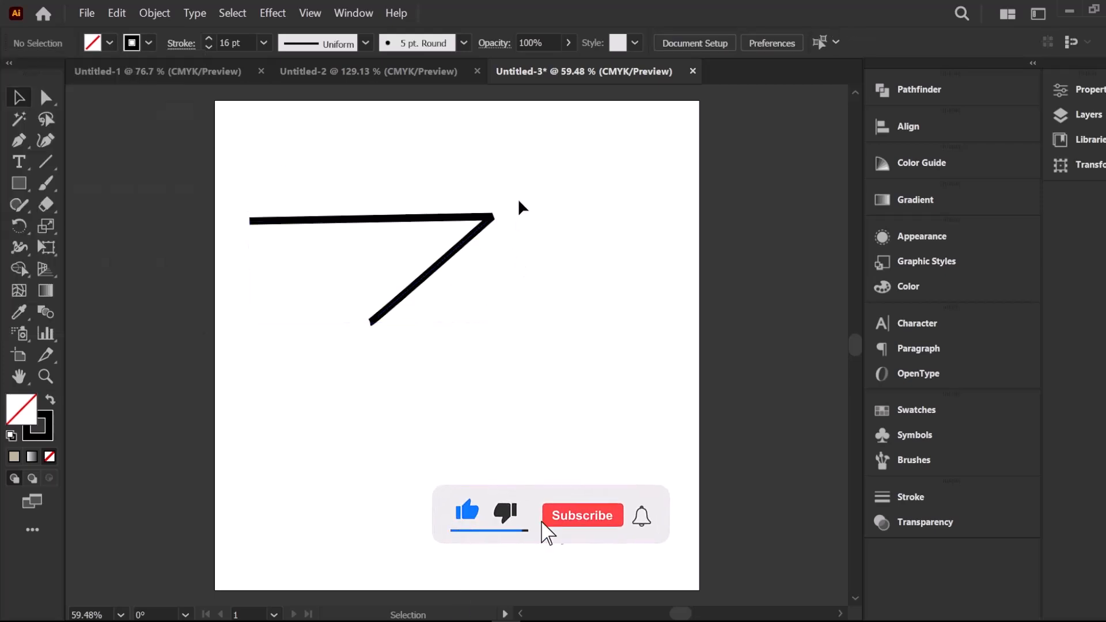
left_click(454, 250)
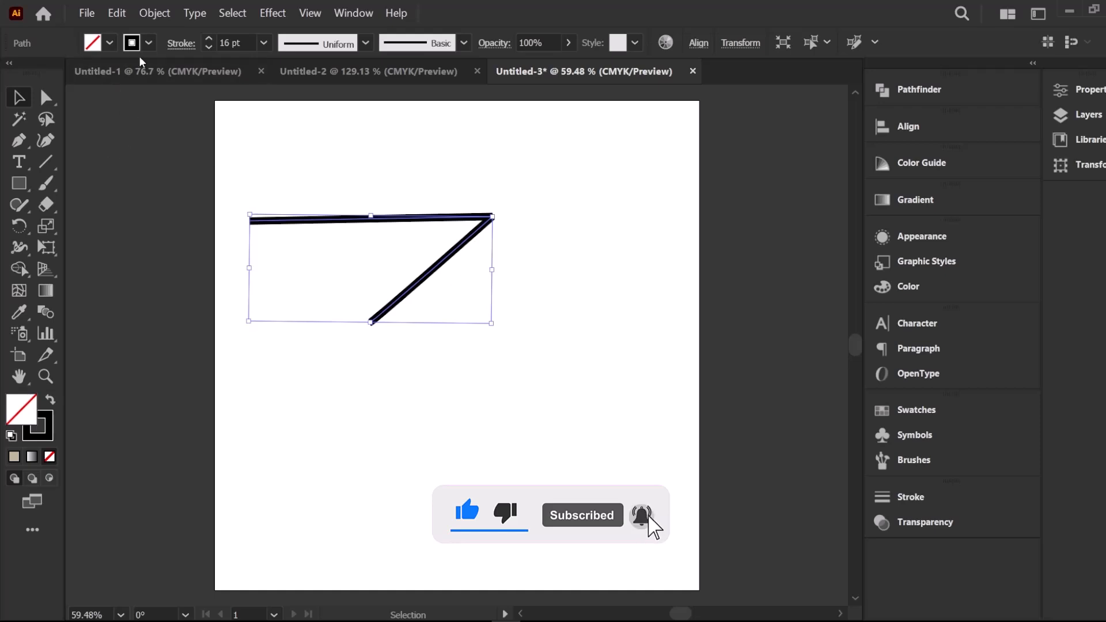
left_click(181, 43)
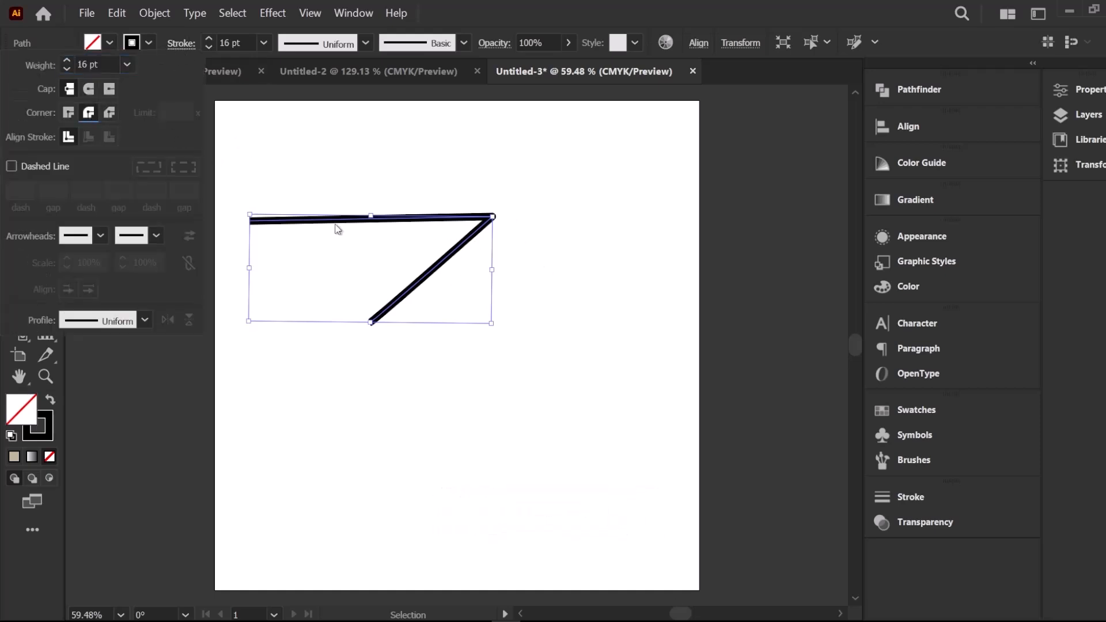
left_click(241, 410)
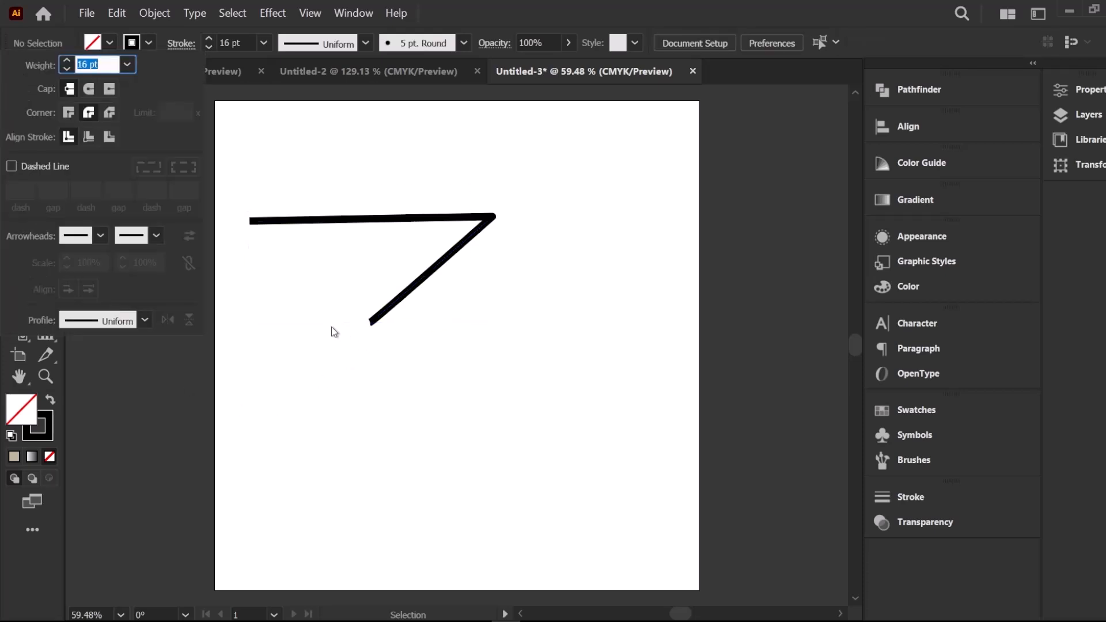
Apply the triangular width profile that tapers to a point at one end to the angled path and deselect it
left_click(144, 319)
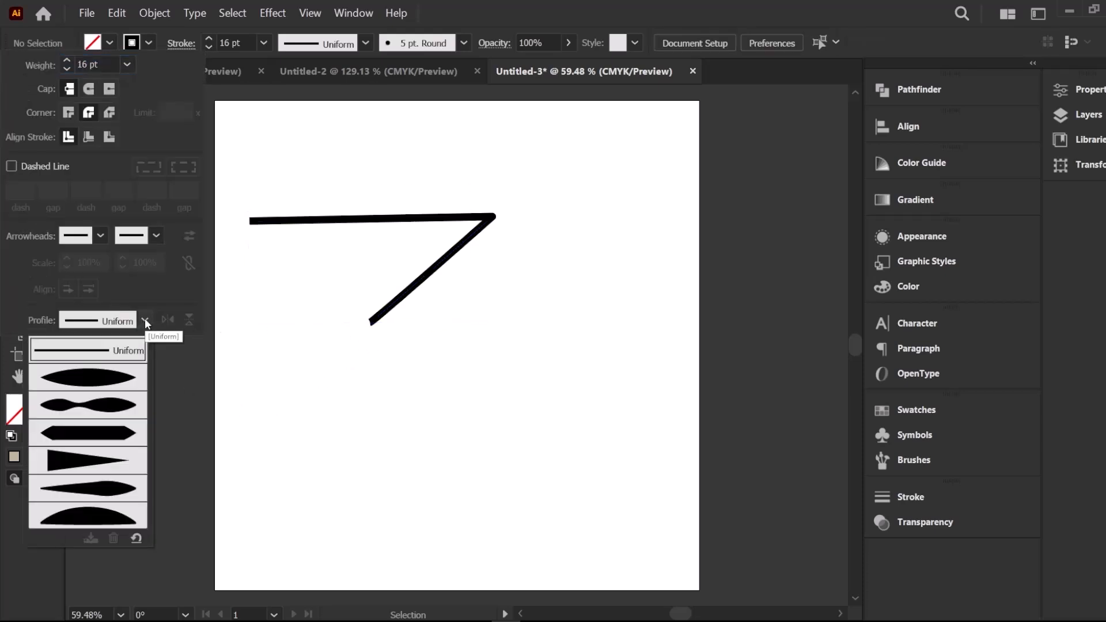
left_click(112, 460)
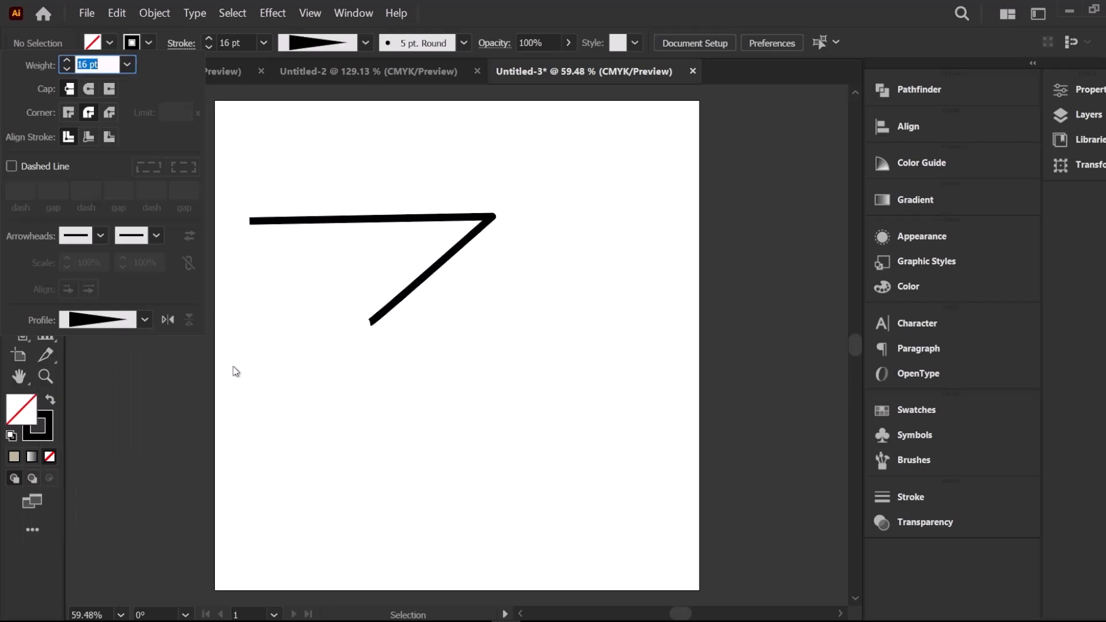
left_click(437, 270)
left_click(354, 50)
left_click(320, 185)
left_click(308, 197)
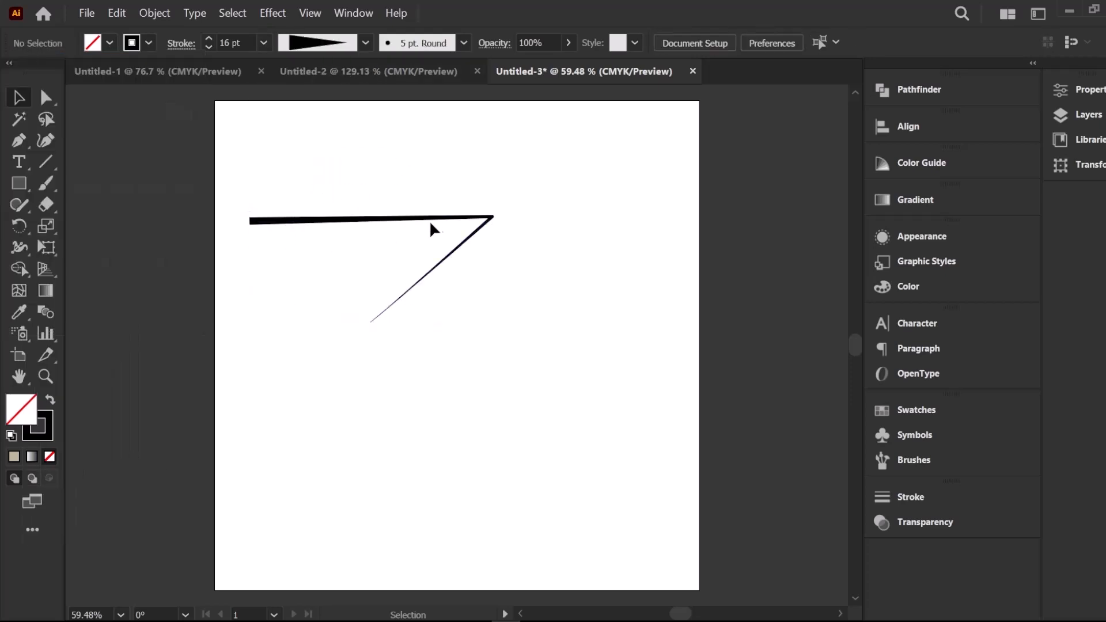
Draw a straight horizontal line above the angled path with the Pen tool
left_click(365, 43)
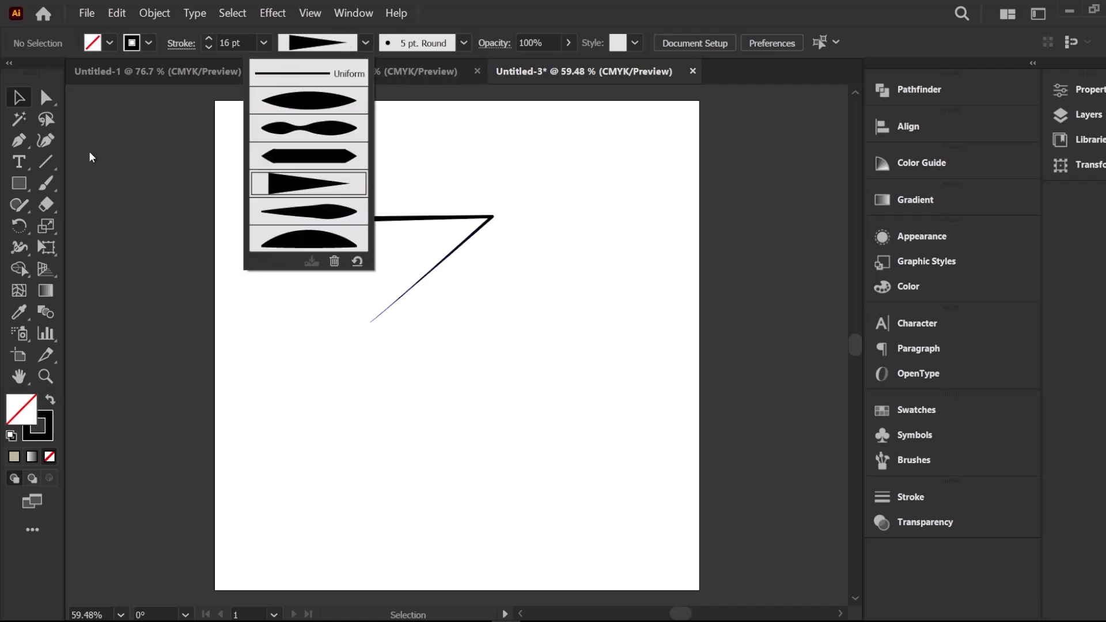
left_click(25, 142)
left_click(354, 141)
left_click(628, 141)
left_click(19, 97)
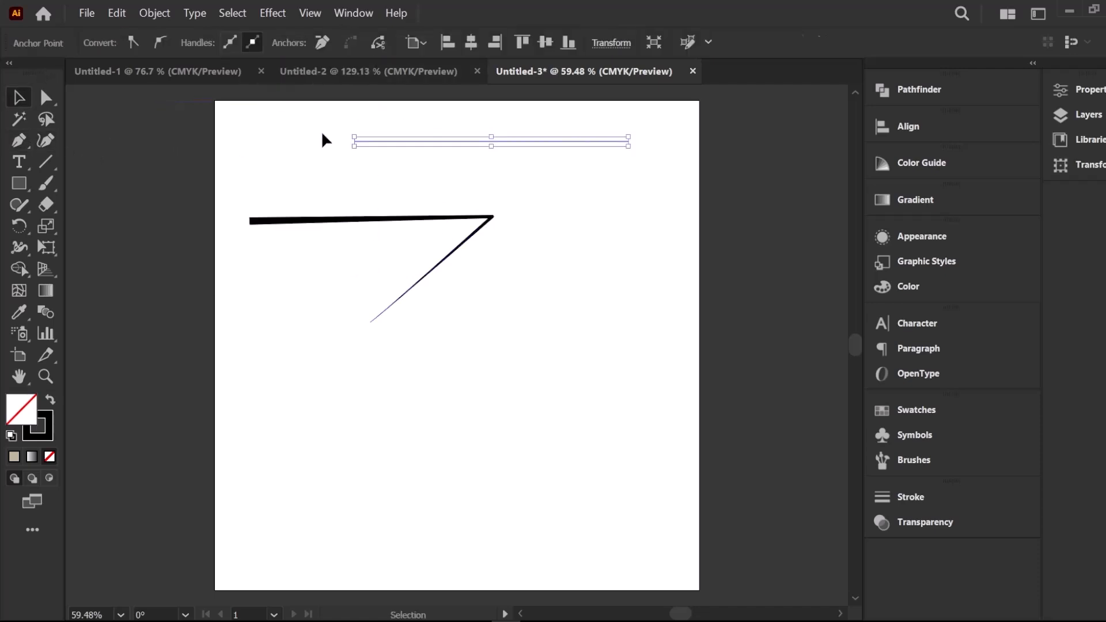
Set the horizontal line's stroke weight to 13 pt, centre it above the angled path and apply the triangular tapered width profile
left_click(210, 37)
left_click(210, 36)
left_click(210, 37)
left_click_drag(500, 142, 407, 161)
left_click(366, 43)
left_click(307, 184)
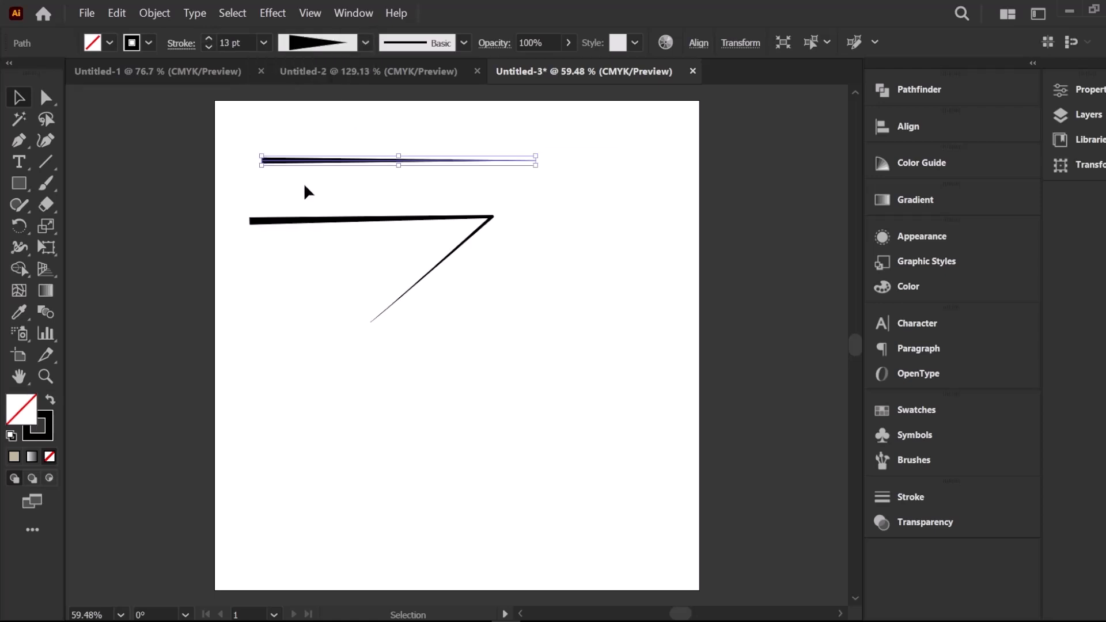
Change the horizontal line's width profile to the flat-bottomed arch shape and deselect it
left_click(319, 141)
left_click(282, 163)
left_click(373, 138)
left_click(372, 160)
left_click(317, 152)
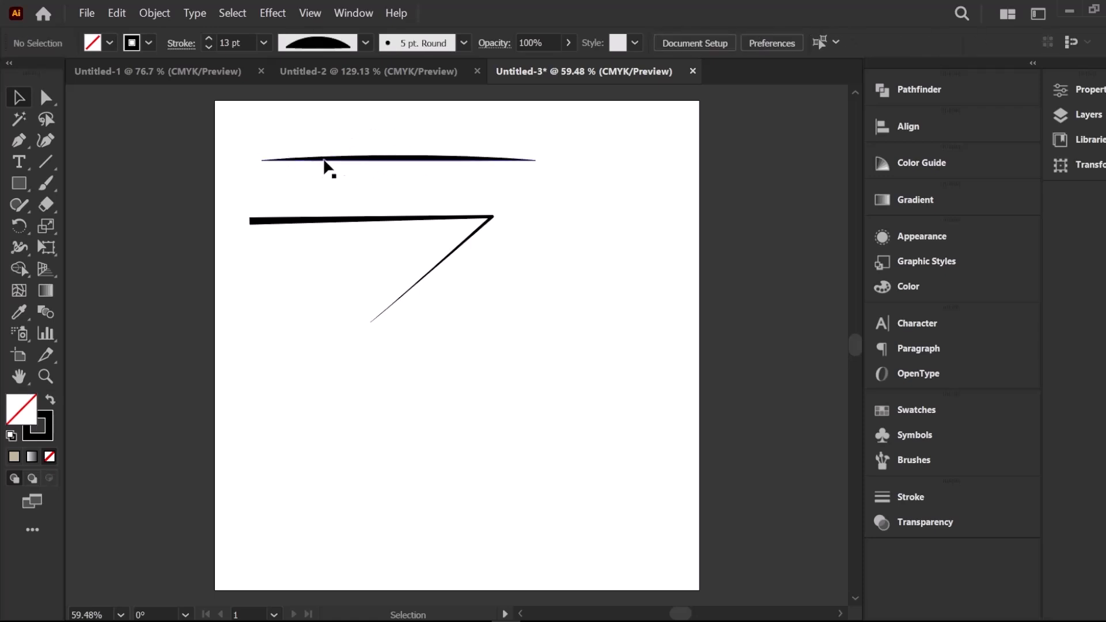
Select both the horizontal line and the angled path and apply the teardrop-shaped width profile to them
left_click_drag(383, 137, 433, 214)
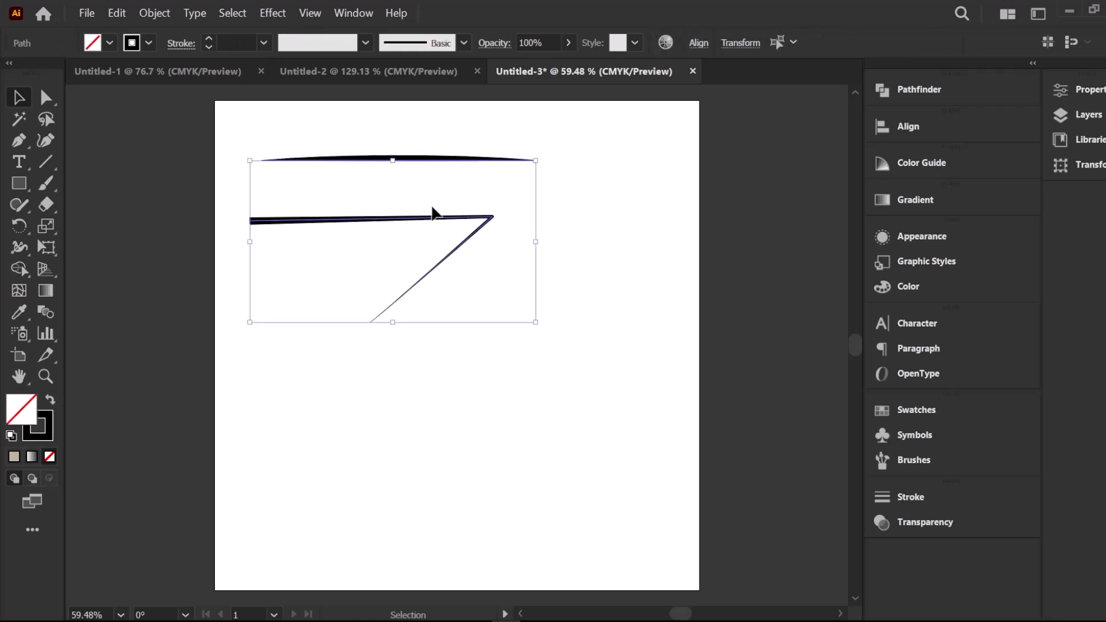
left_click(366, 44)
left_click(310, 230)
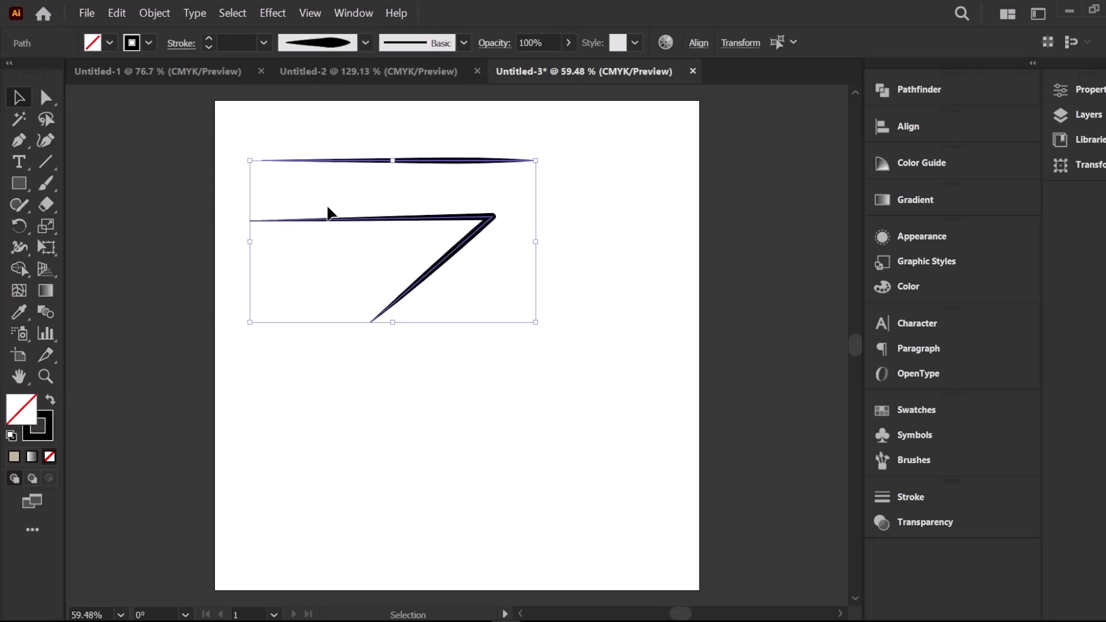
left_click(382, 176)
left_click_drag(374, 181, 455, 301)
left_click(331, 50)
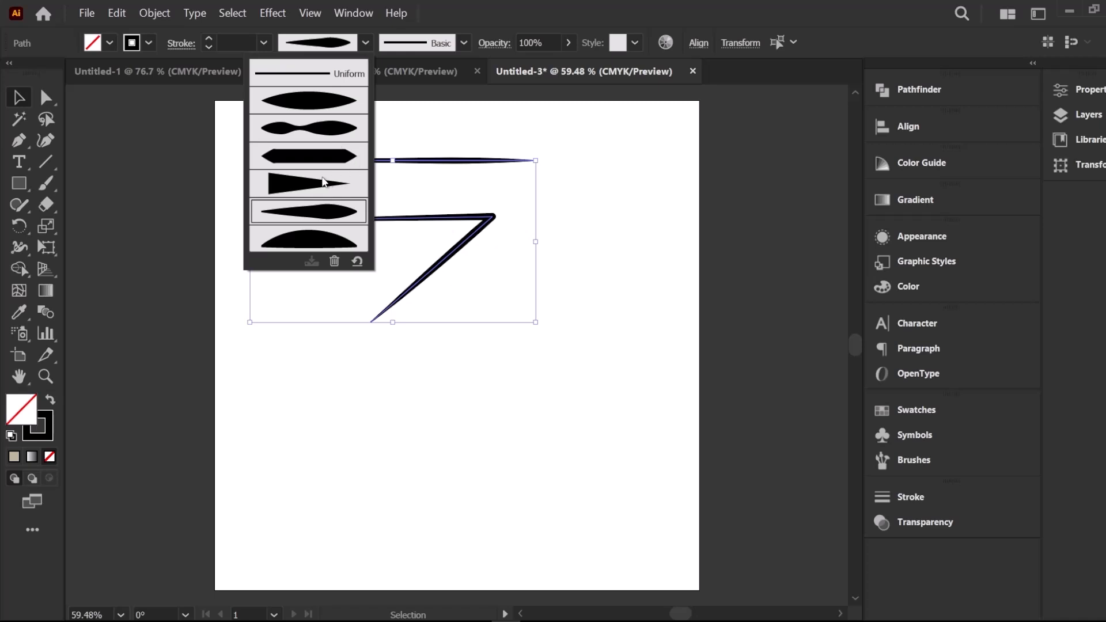
left_click(430, 137)
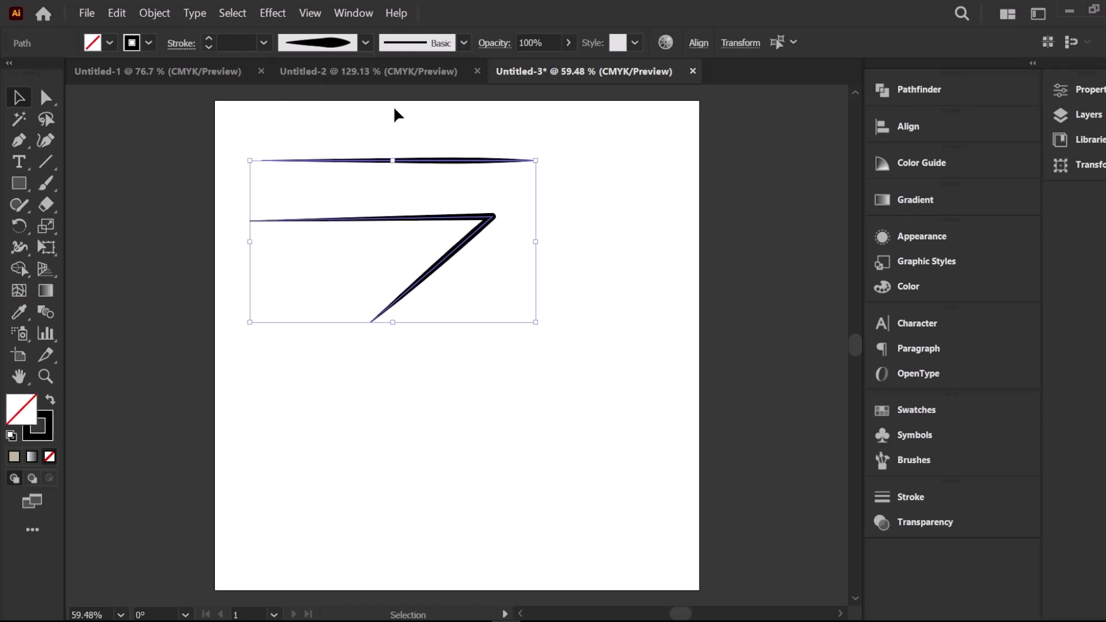
Try the 15 pt. Round and 6.00 bristle brushes on the horizontal line, then apply the Touch Calligraphic brush
left_click_drag(350, 107, 423, 175)
left_click(439, 52)
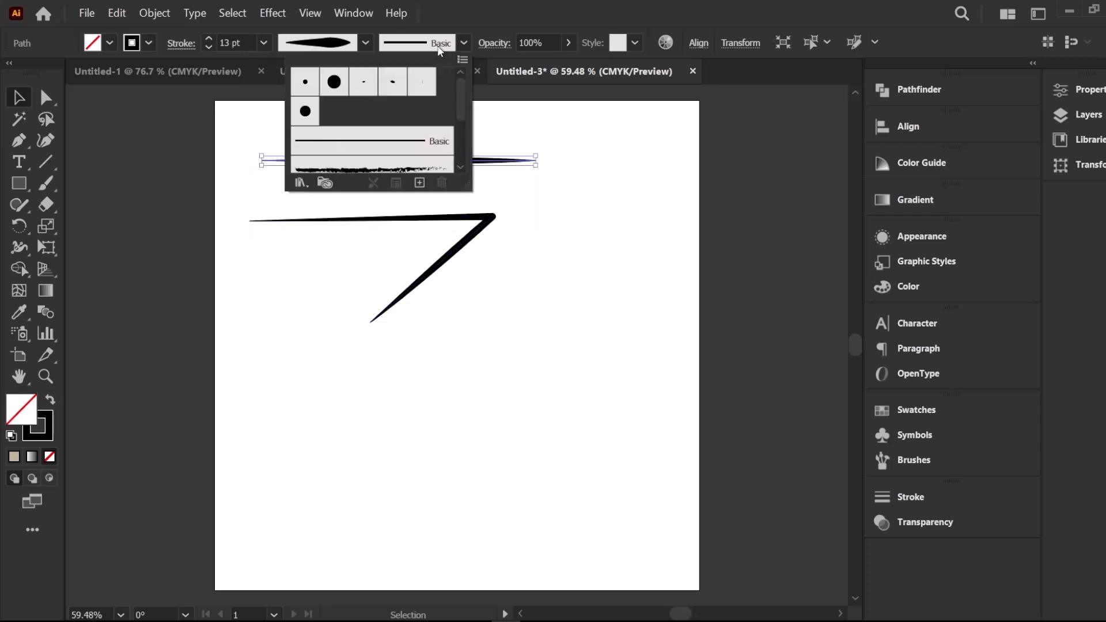
left_click(334, 84)
left_click(505, 185)
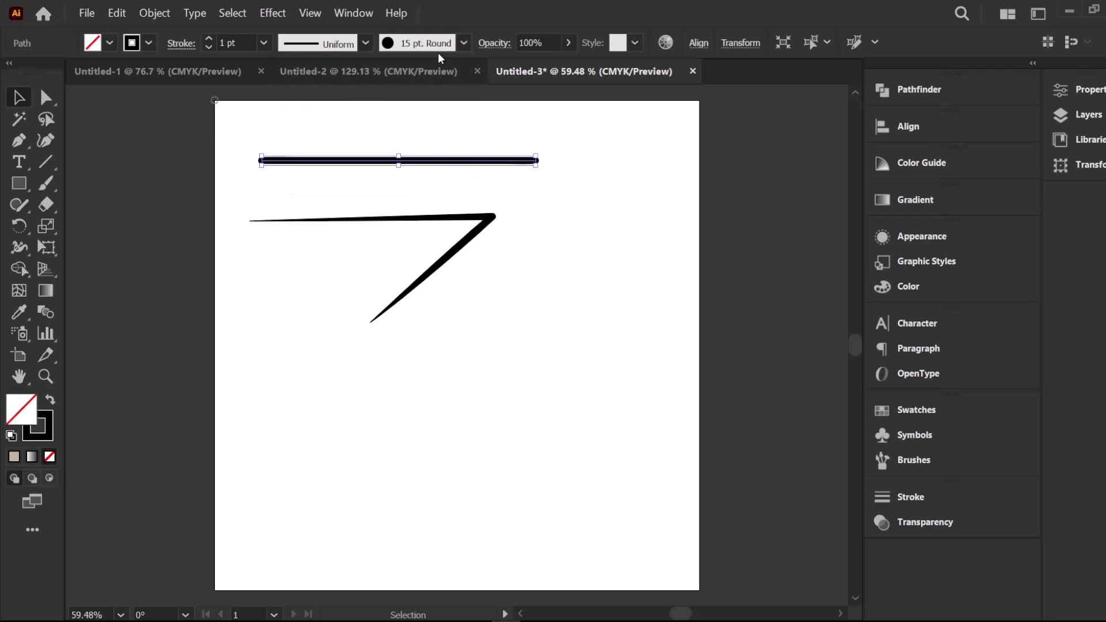
left_click(457, 44)
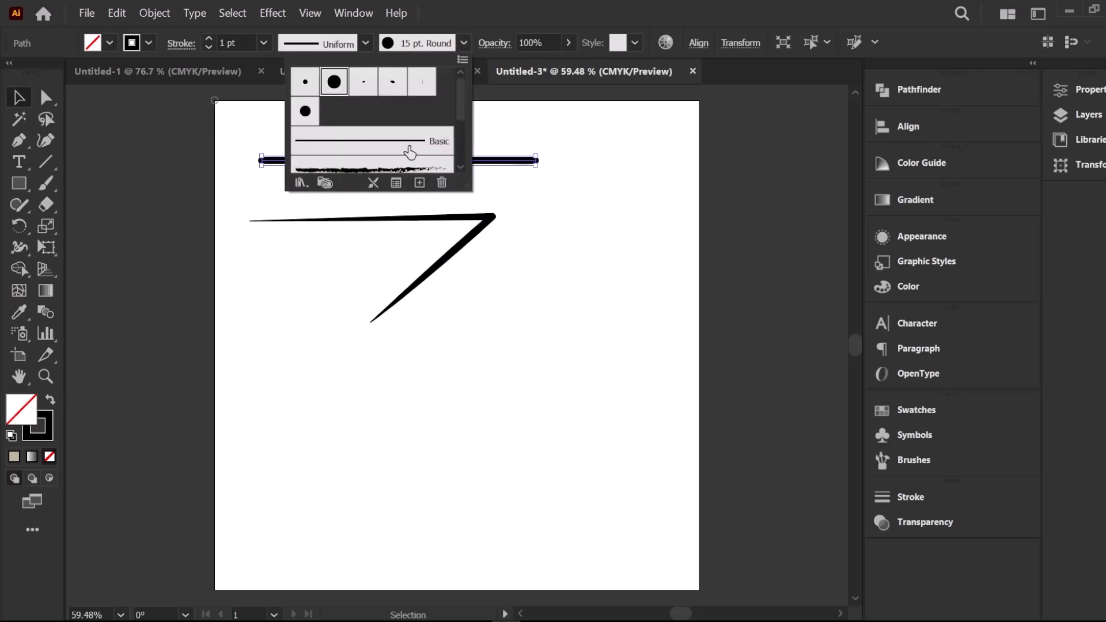
scroll(386, 147, "down", 3)
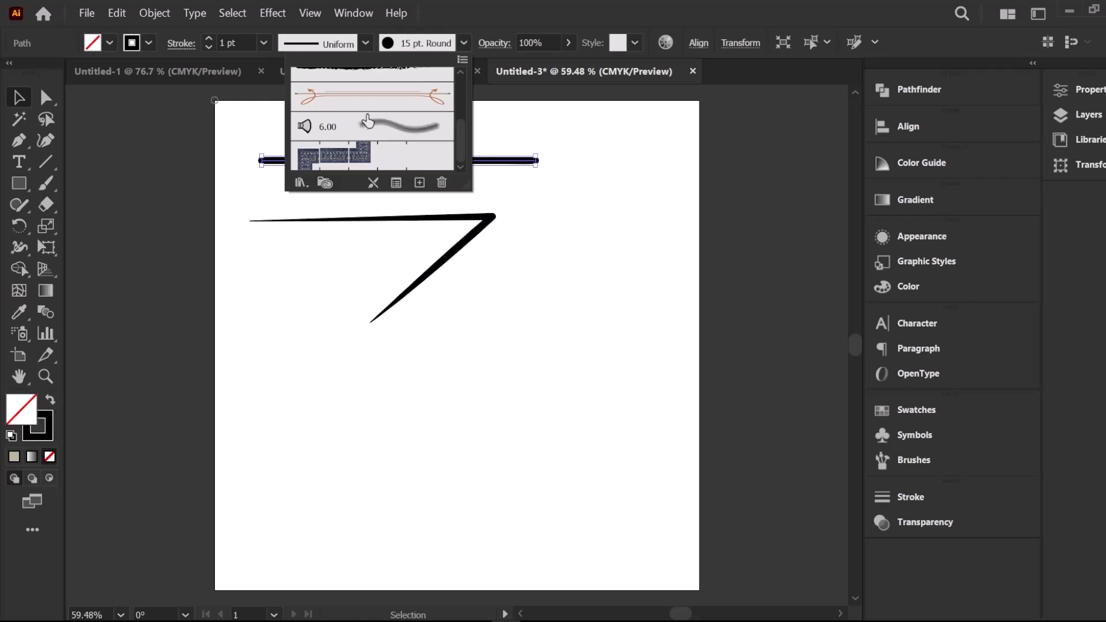
left_click(368, 123)
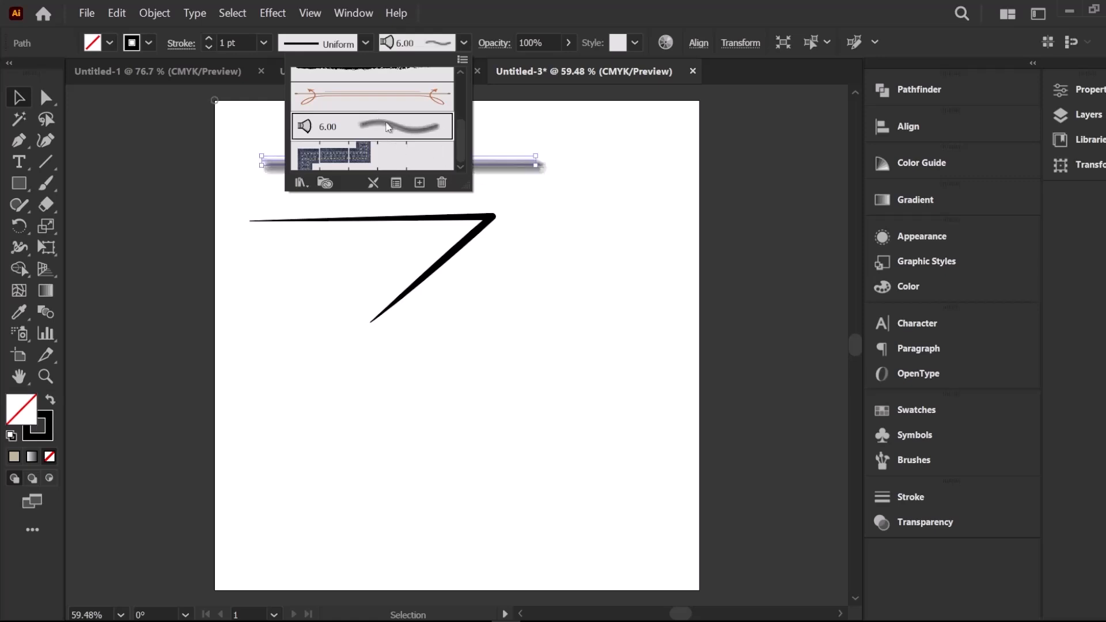
scroll(386, 124, "up", 3)
scroll(374, 124, "down", 3)
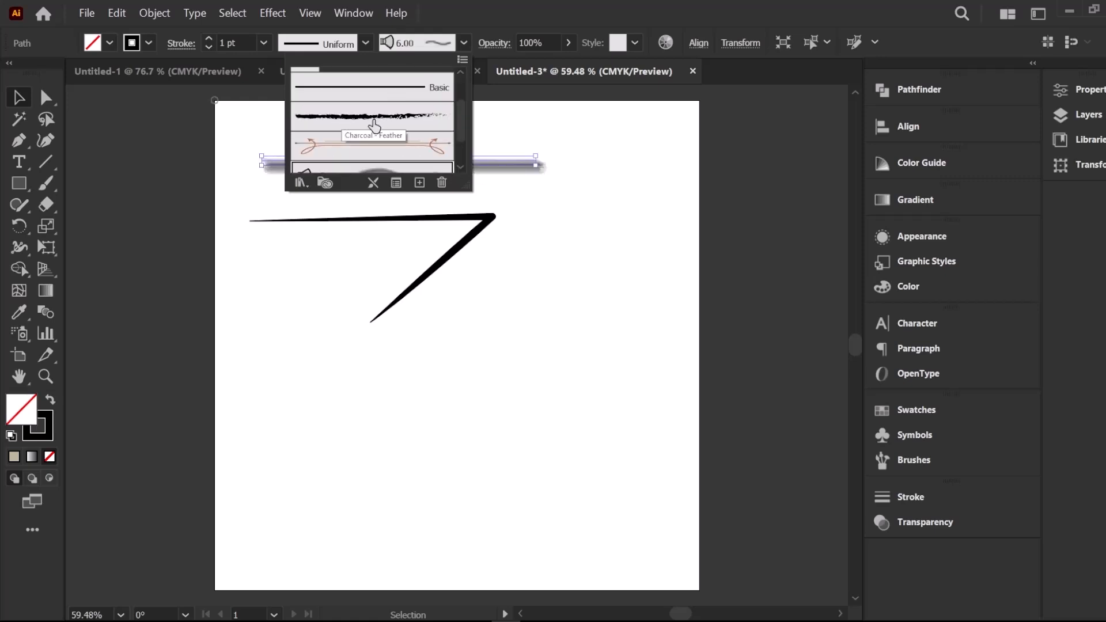
scroll(435, 110, "up", 3)
left_click(304, 116)
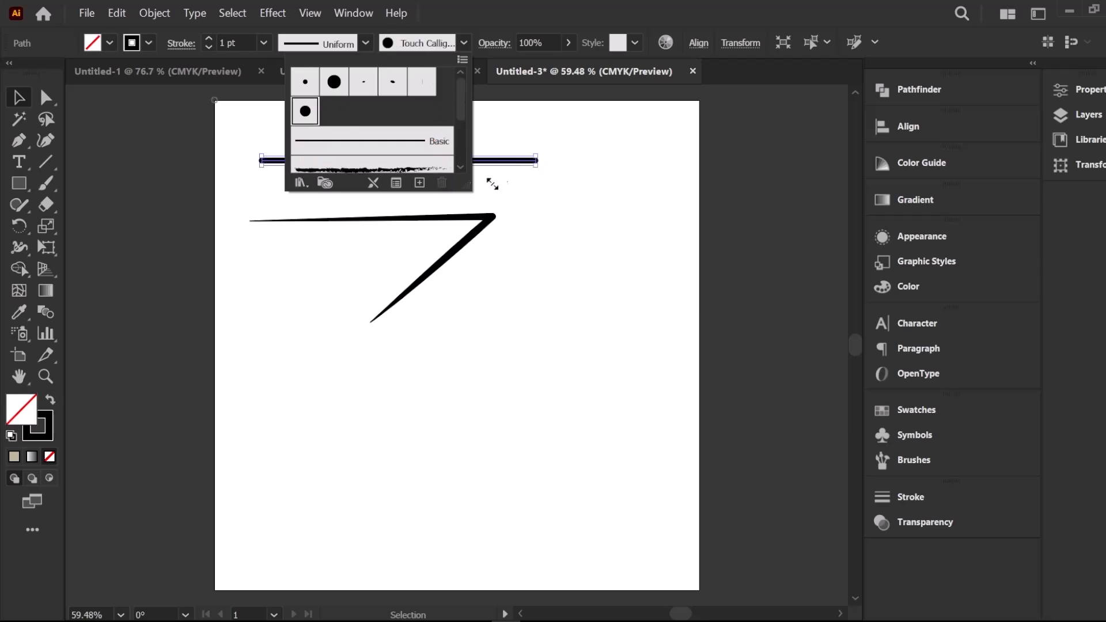
Move the horizontal line below the angled path, and shift the angled path up toward the artboard's upper edge
left_click_drag(439, 163, 440, 348)
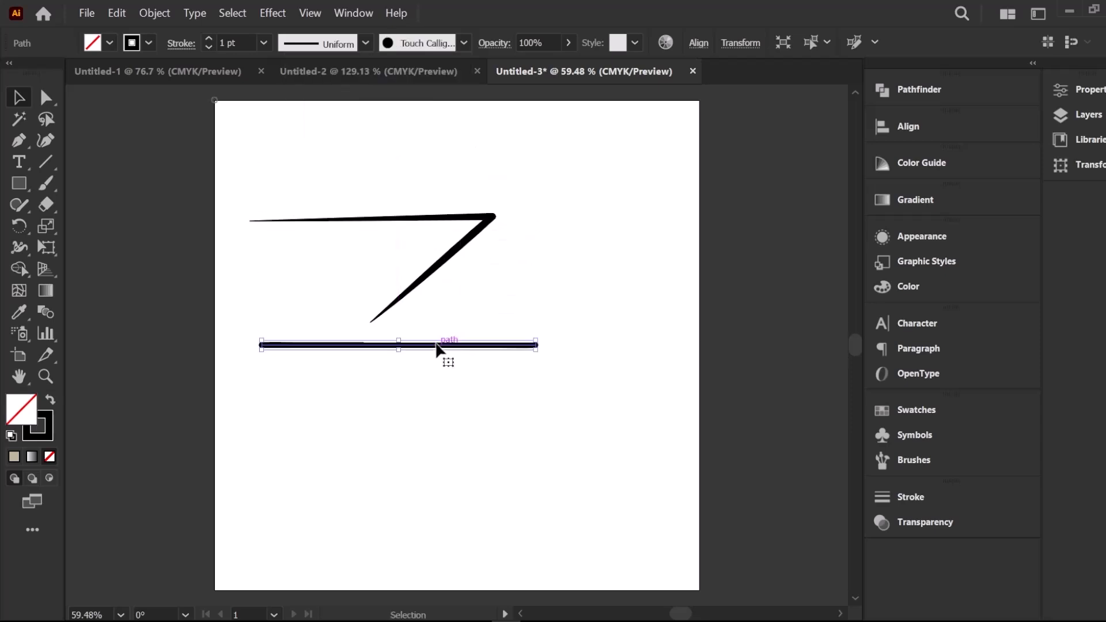
left_click(455, 86)
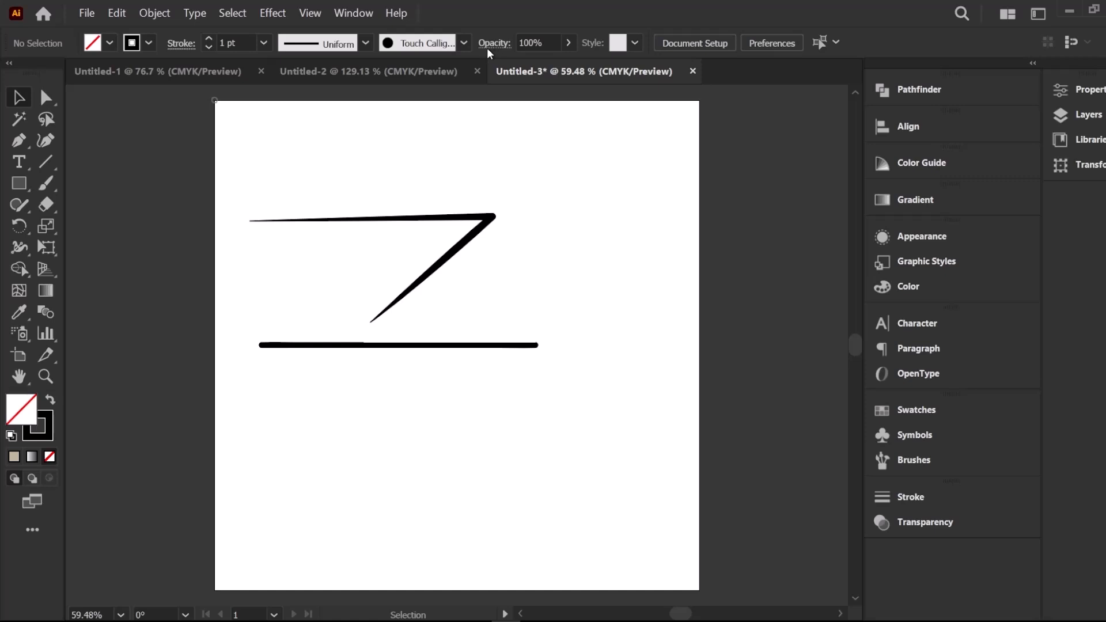
left_click_drag(432, 279, 438, 222)
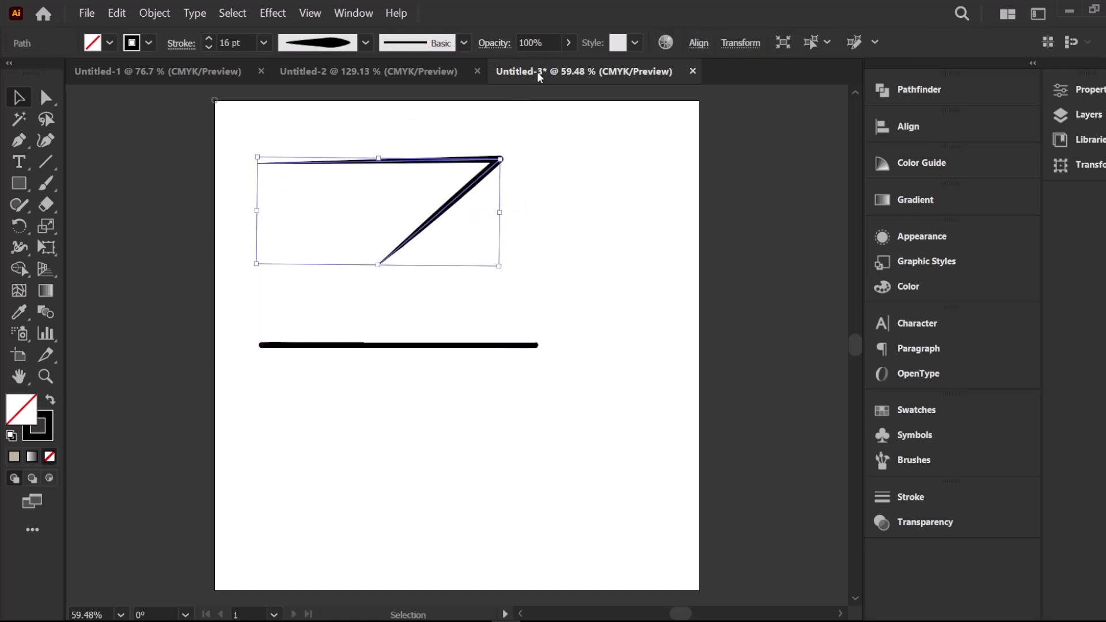
Set the angled path's opacity to 91% and apply the soft grey gradient graphic style to it
left_click(568, 46)
mouse_move(565, 64)
left_mouse_down()
mouse_move(505, 68)
mouse_move(558, 71)
left_mouse_up()
left_click(568, 44)
left_click(634, 42)
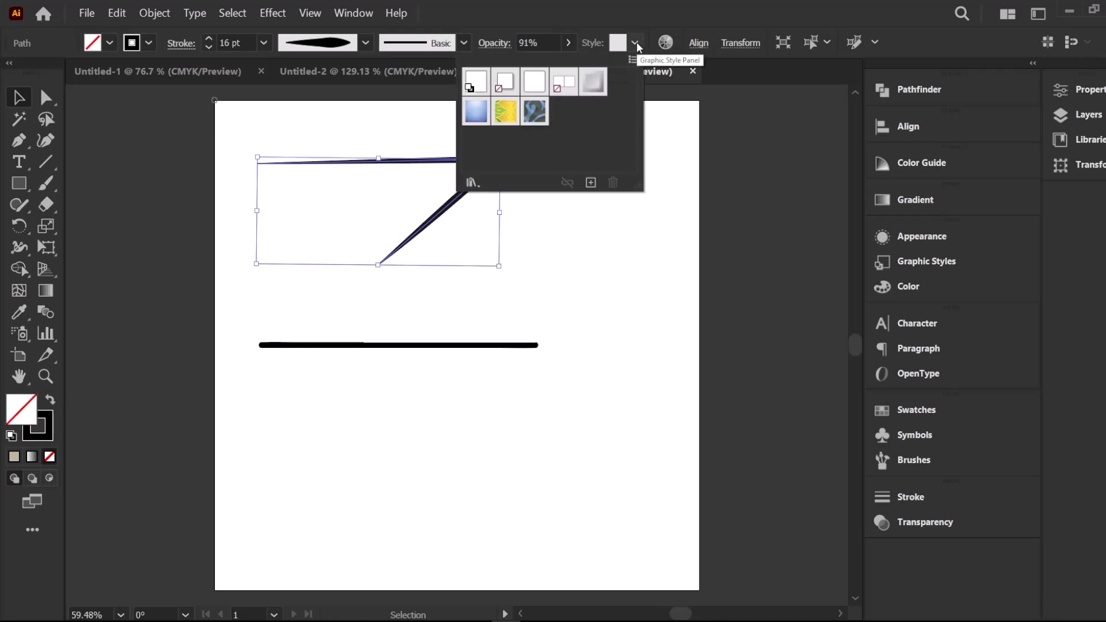
left_click(592, 93)
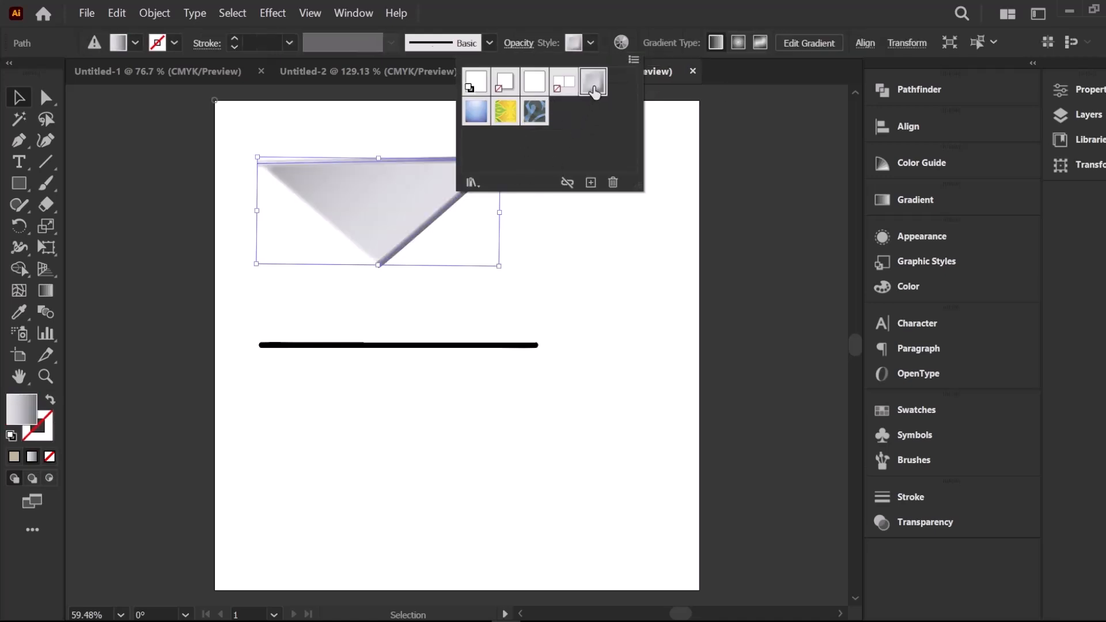
Try the yellow-green pattern, dark blue swirl, light blue gradient, shadow and blank white graphic styles on the angled path
left_click(585, 44)
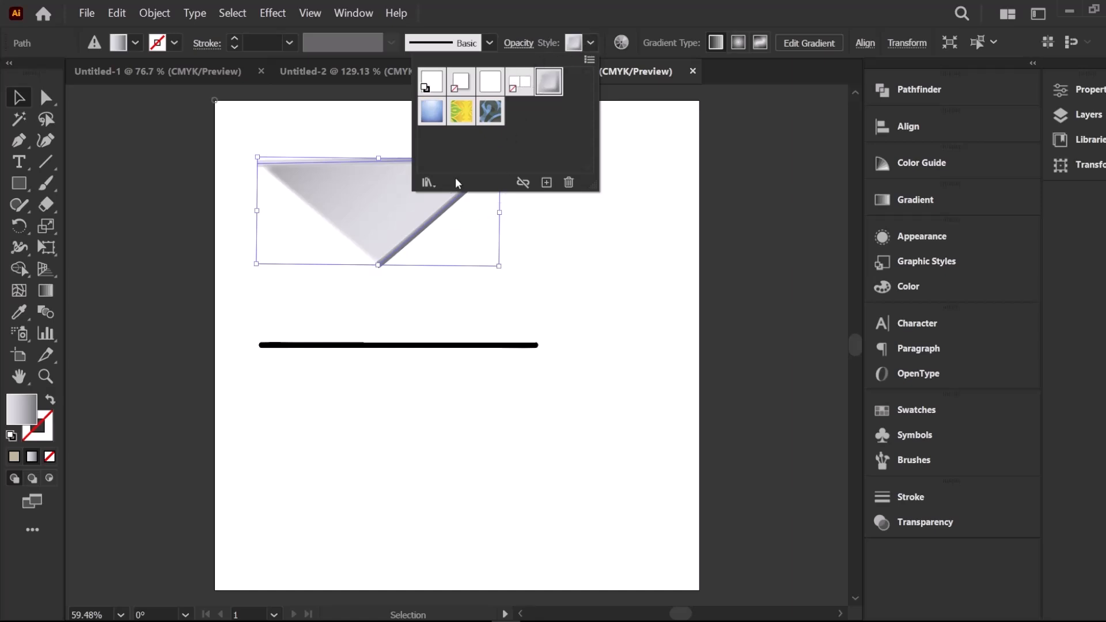
left_click(461, 111)
left_click(490, 111)
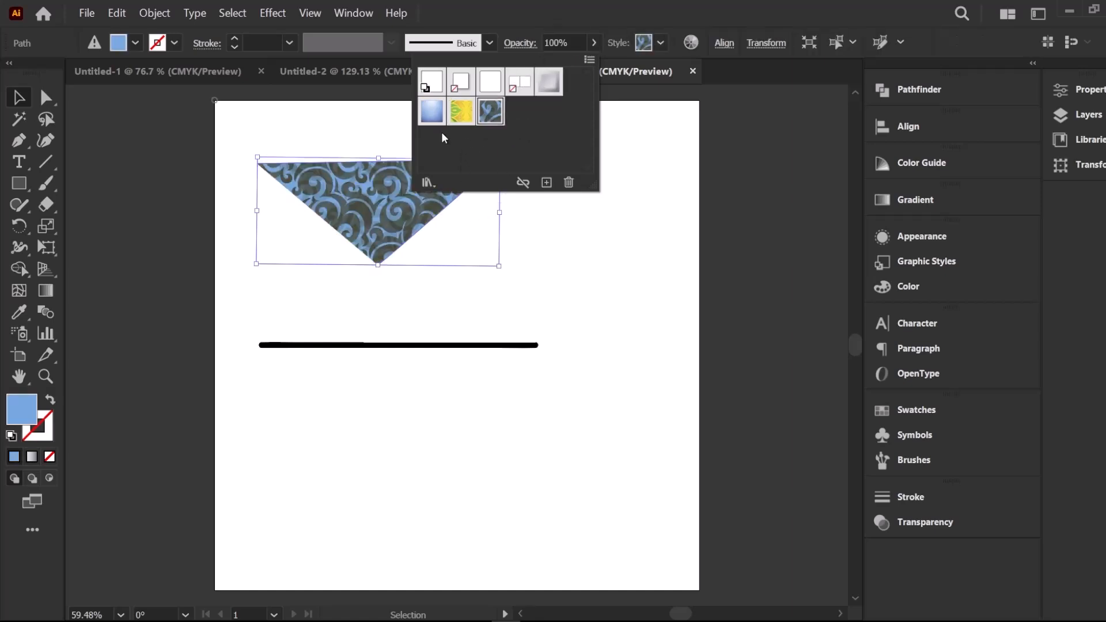
left_click(432, 111)
left_click(460, 84)
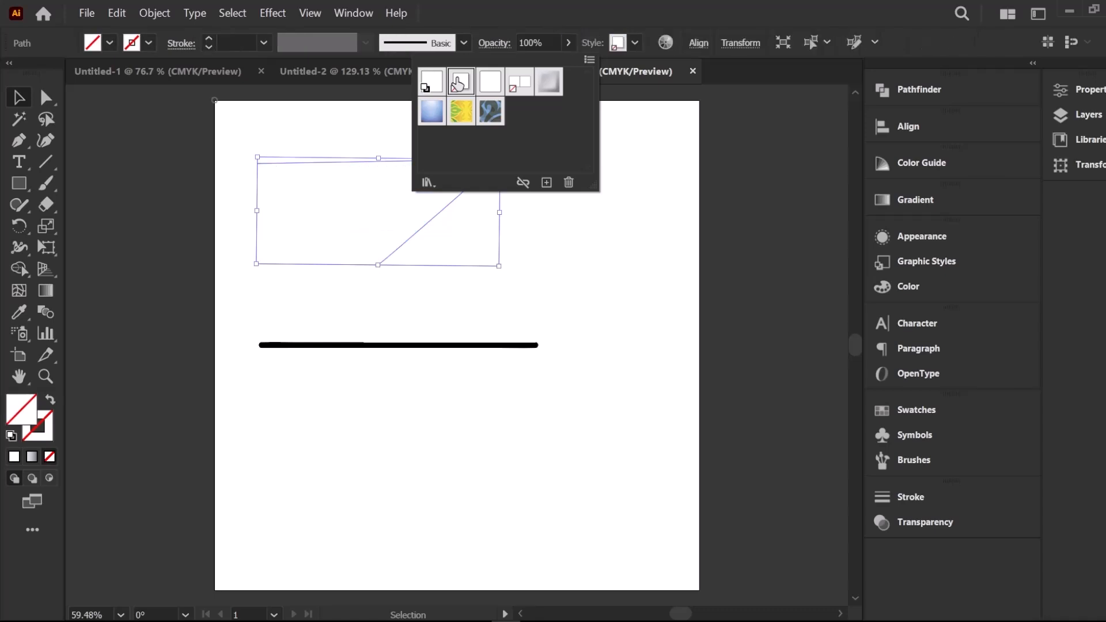
left_click(490, 81)
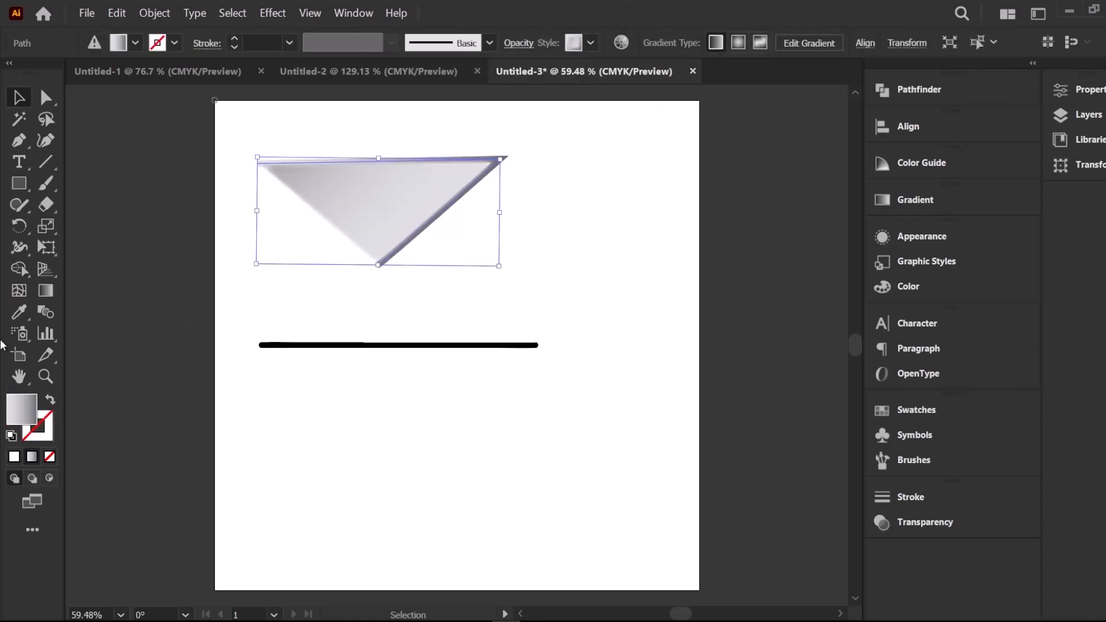
Examine the grey triangular path's gradient settings and its available gradient types, closing the settings and deselecting the path when finished
double_click(45, 291)
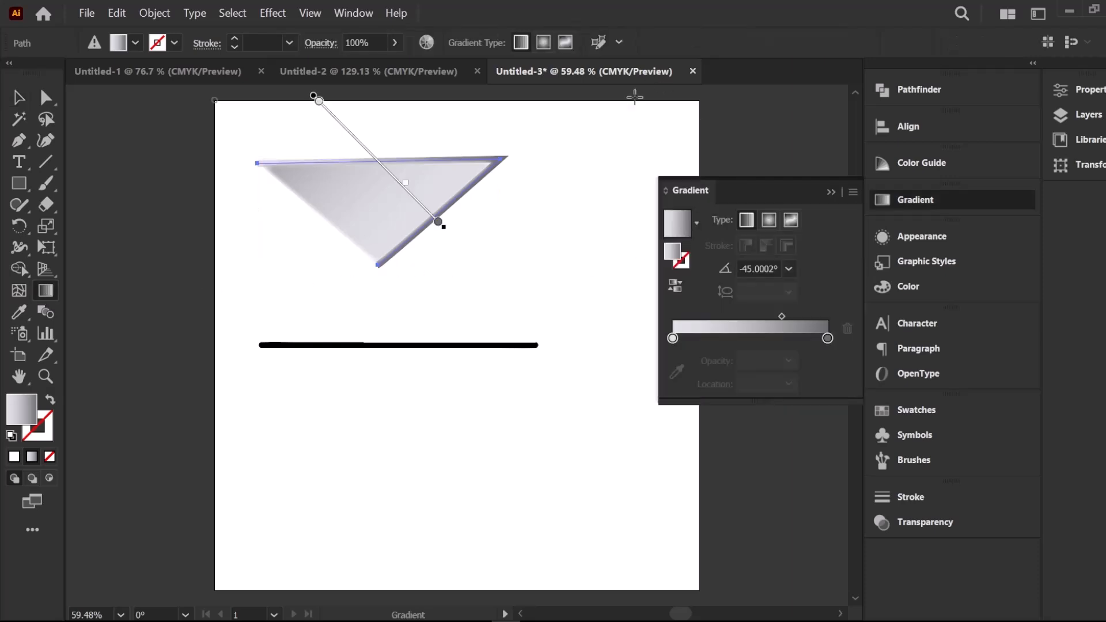
left_click(831, 192)
key("v")
key("ctrl+shift+a")
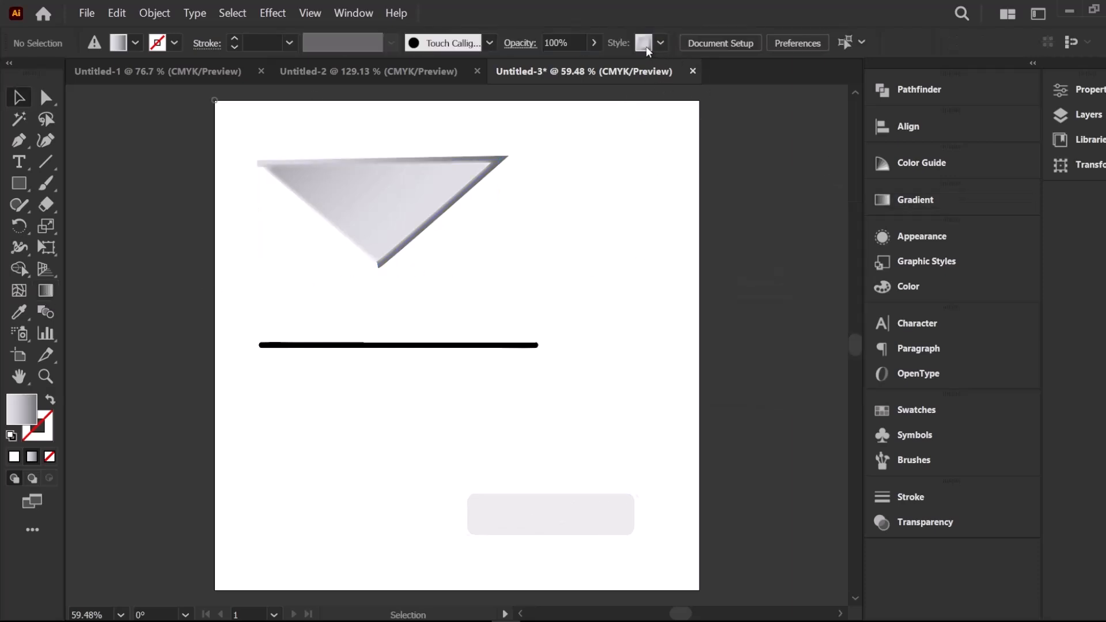
left_click(419, 155)
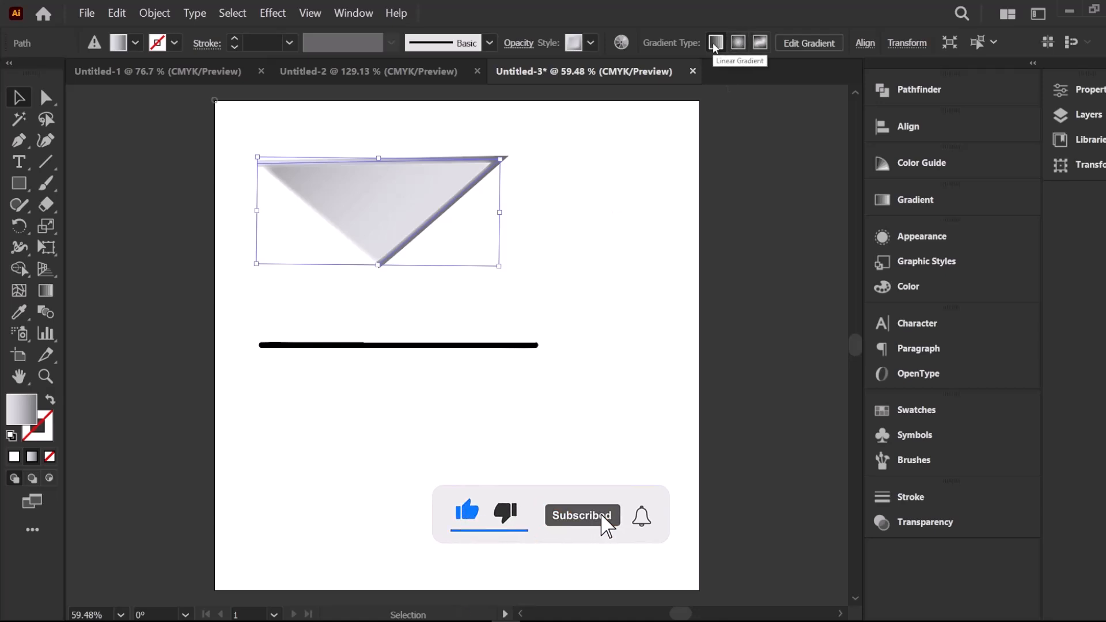
key("ctrl+shift+a")
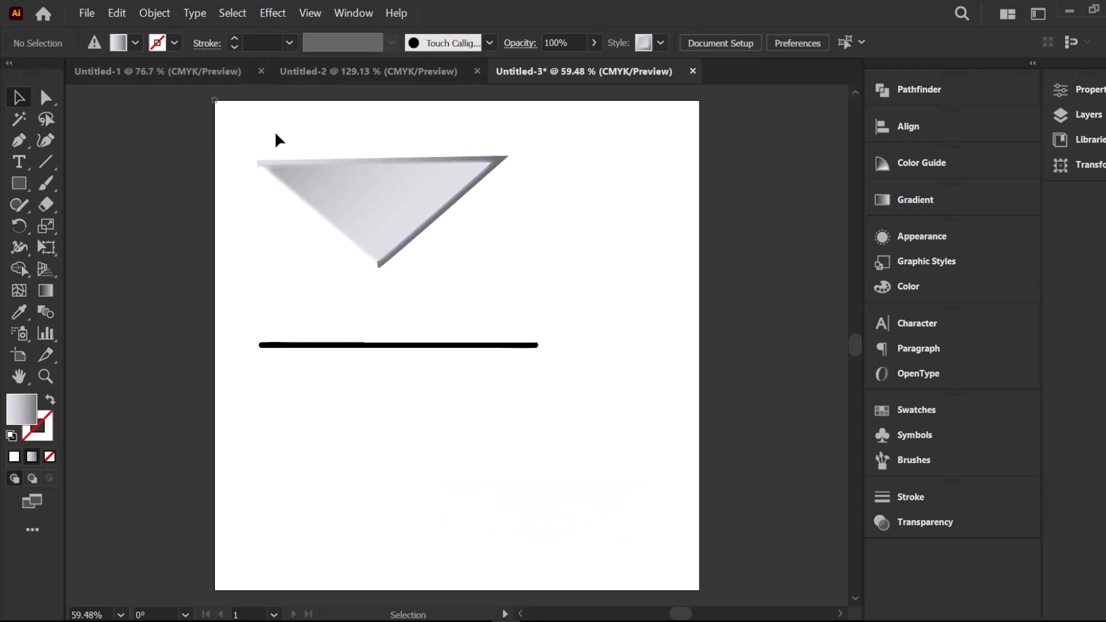
Select the grey triangular path, hide the Control bar and show it again
left_click_drag(276, 134, 449, 228)
left_click(354, 13)
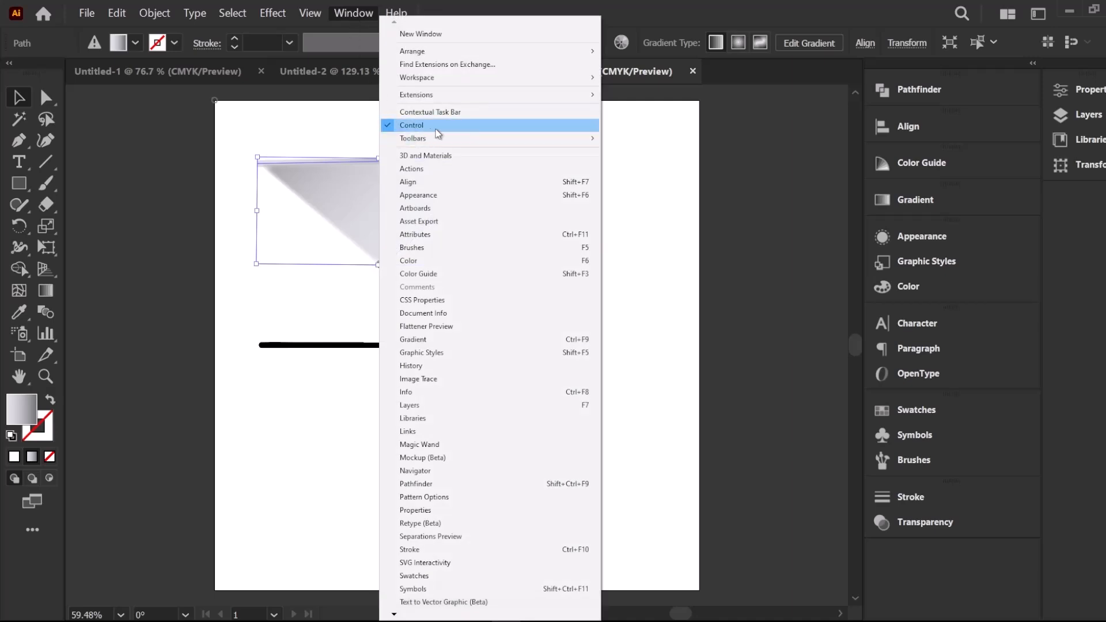
left_click(416, 126)
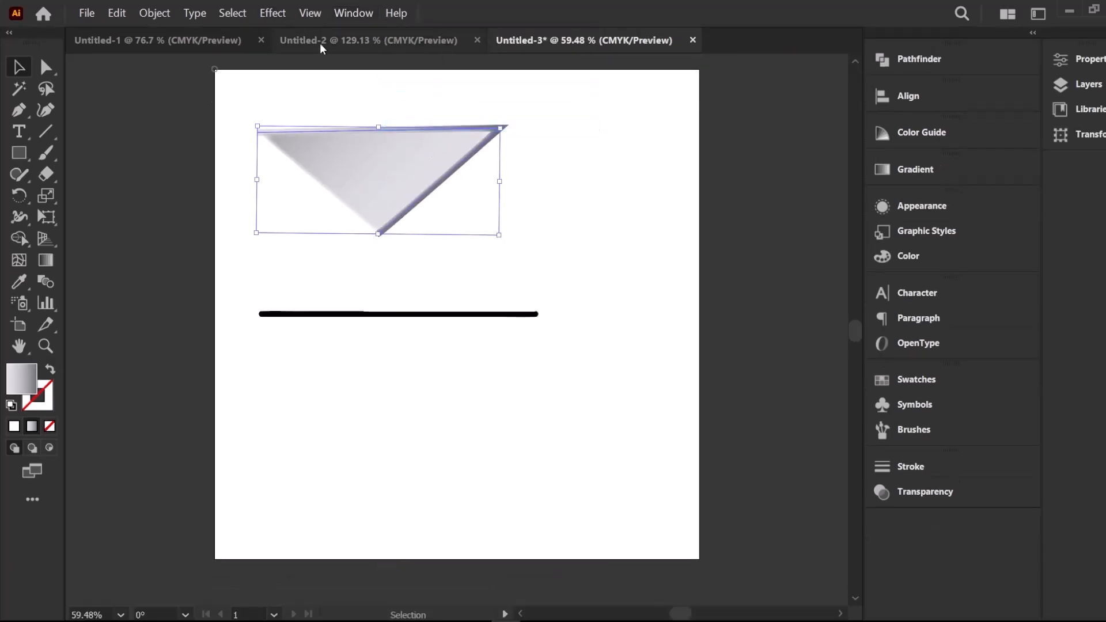
left_click(354, 13)
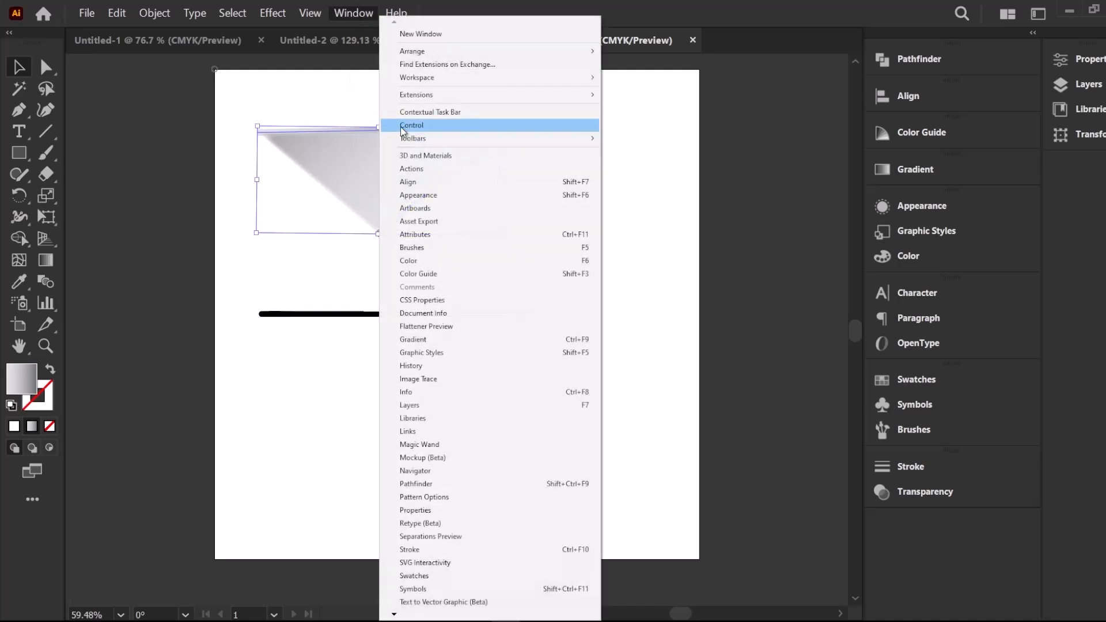
left_click(405, 126)
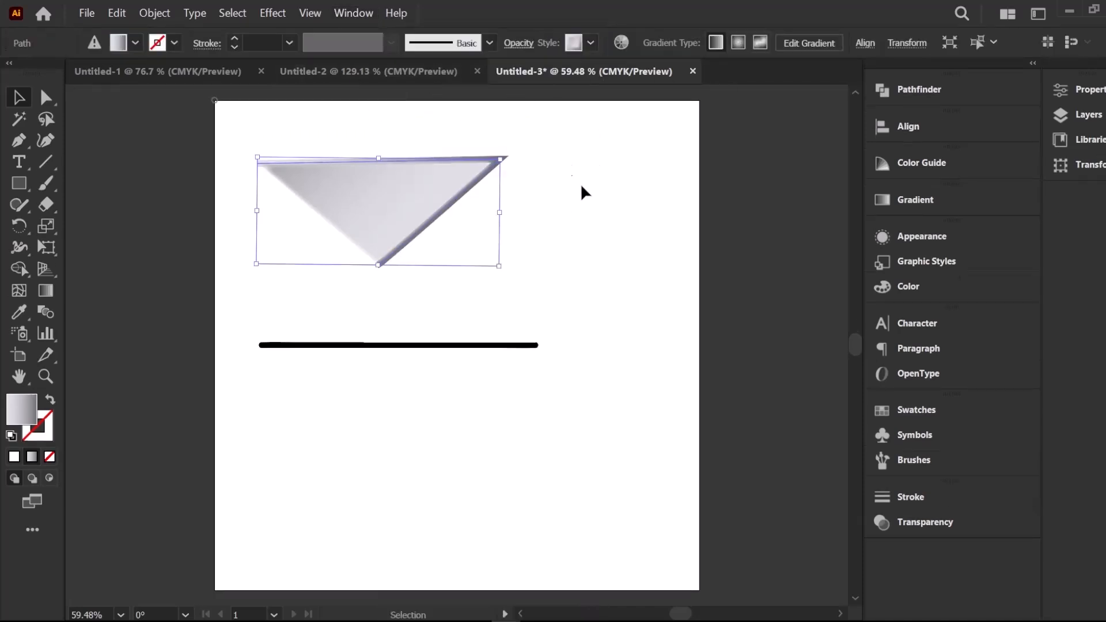